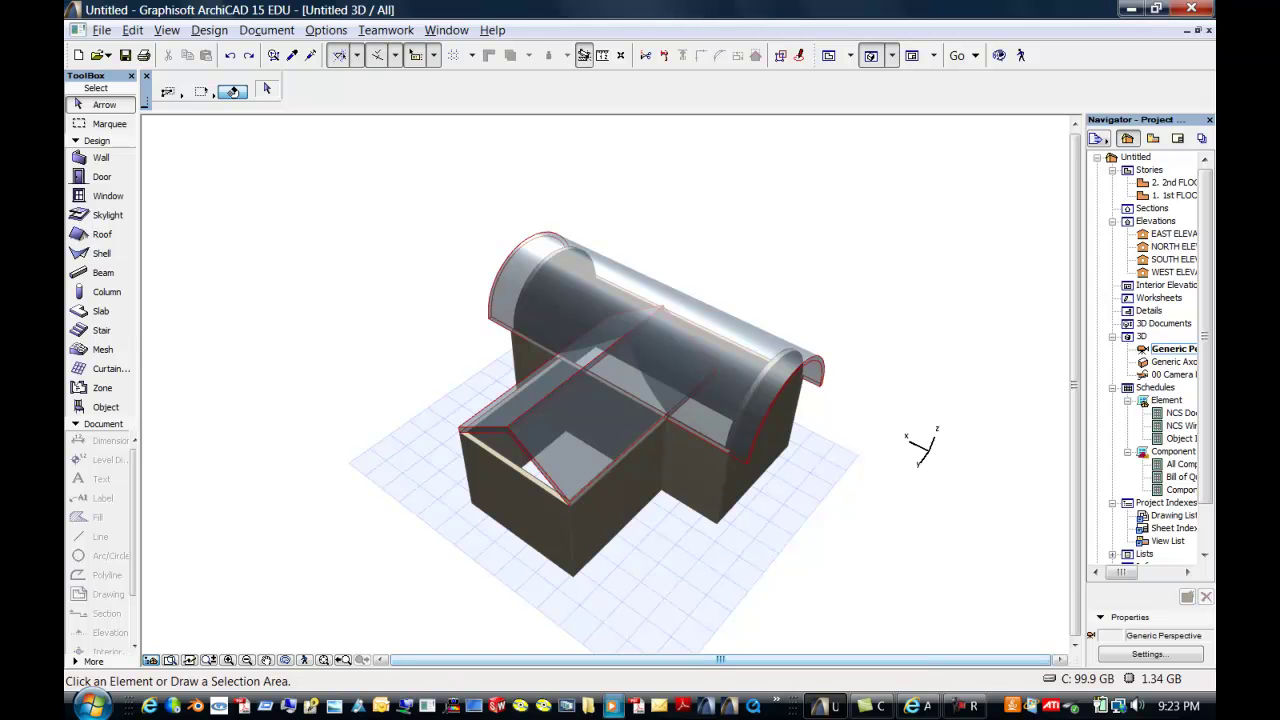
Orbit the 3D model around to view the house from its other side
{"action": "left_click", "coordinate": [286, 661]}
{"action": "left_click_drag", "start_coordinate": [366, 480], "coordinate": [800, 406]}
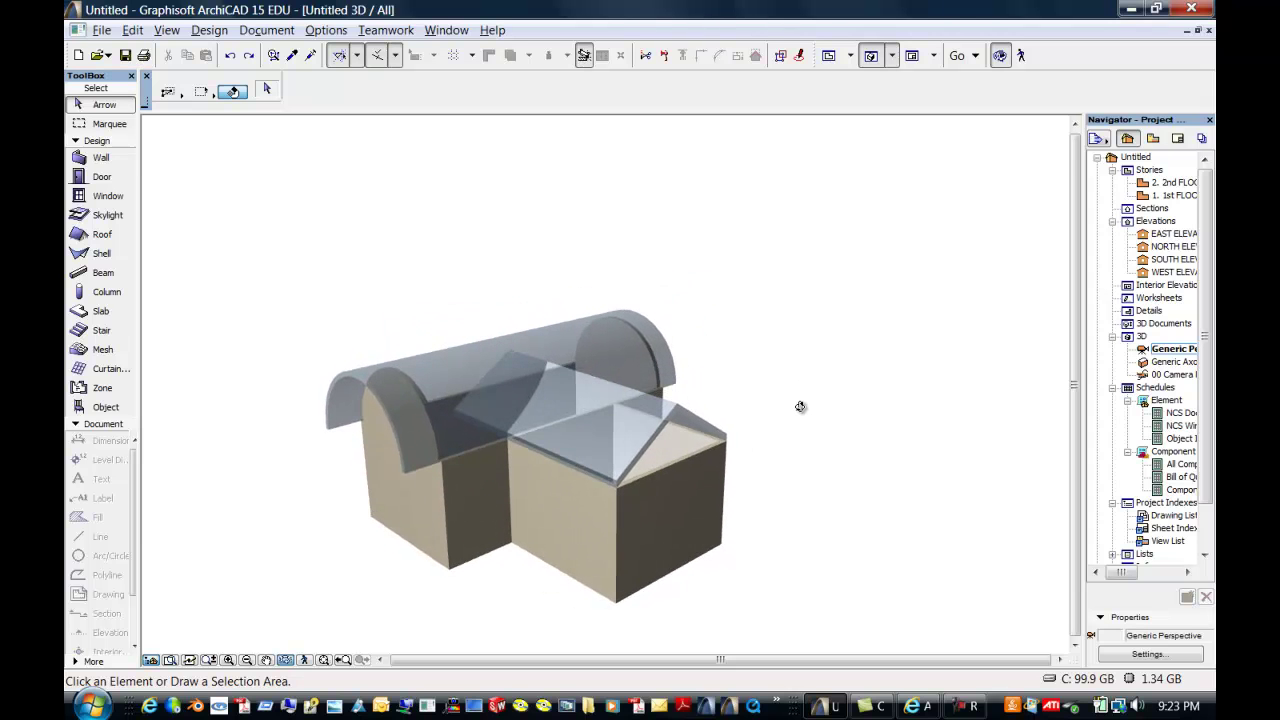
{"action": "left_click", "coordinate": [760, 452]}
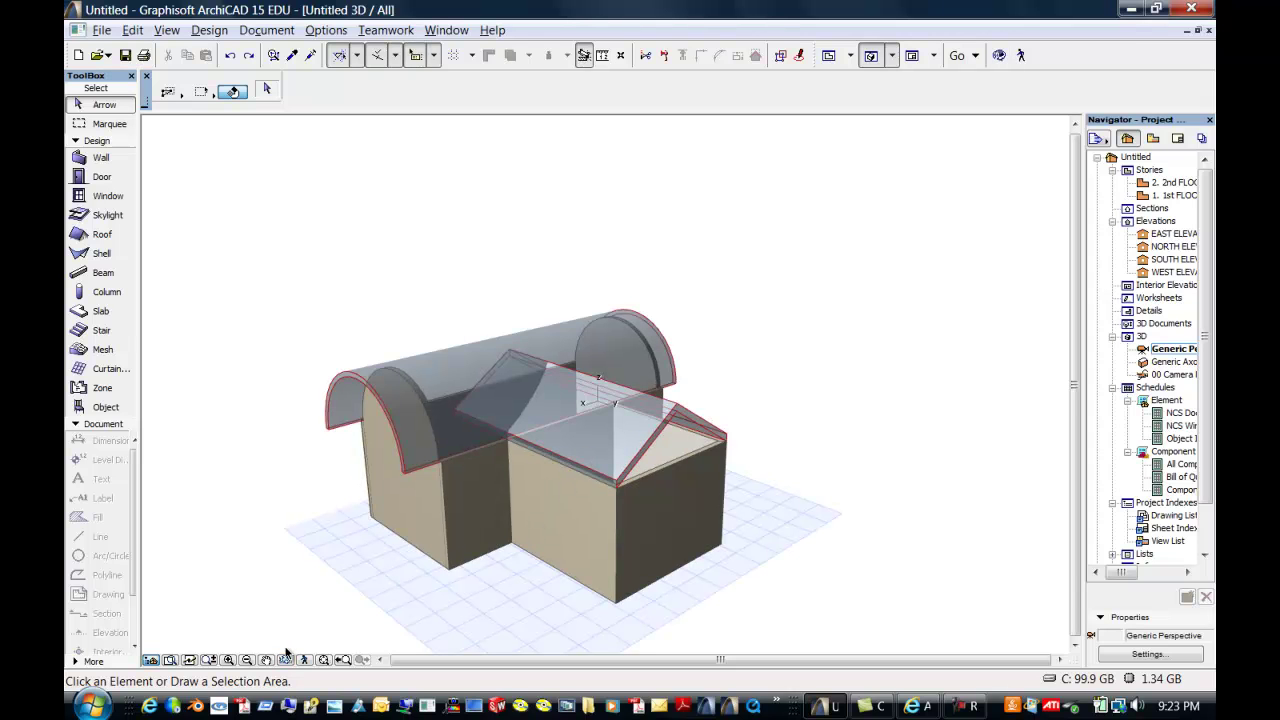
Zoom in on a rectangle framing the gabled roof and the walls below it
{"action": "left_click", "coordinate": [228, 660]}
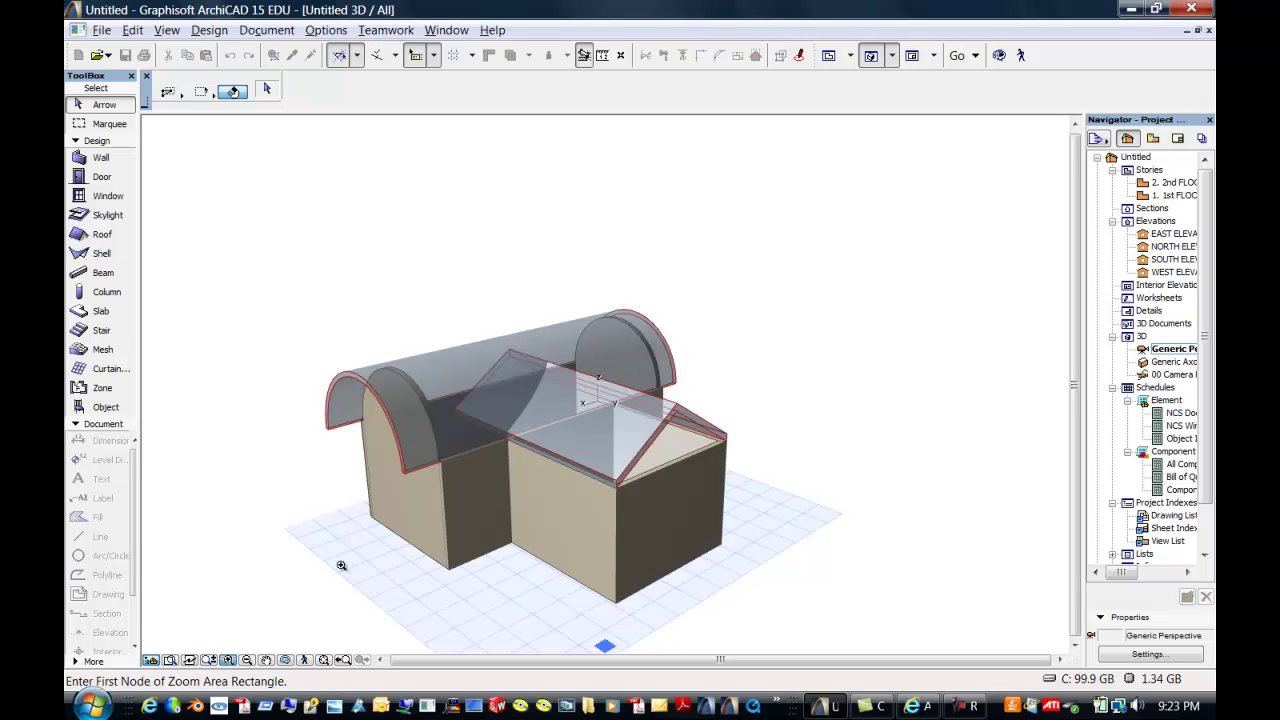
{"action": "left_click", "coordinate": [412, 582]}
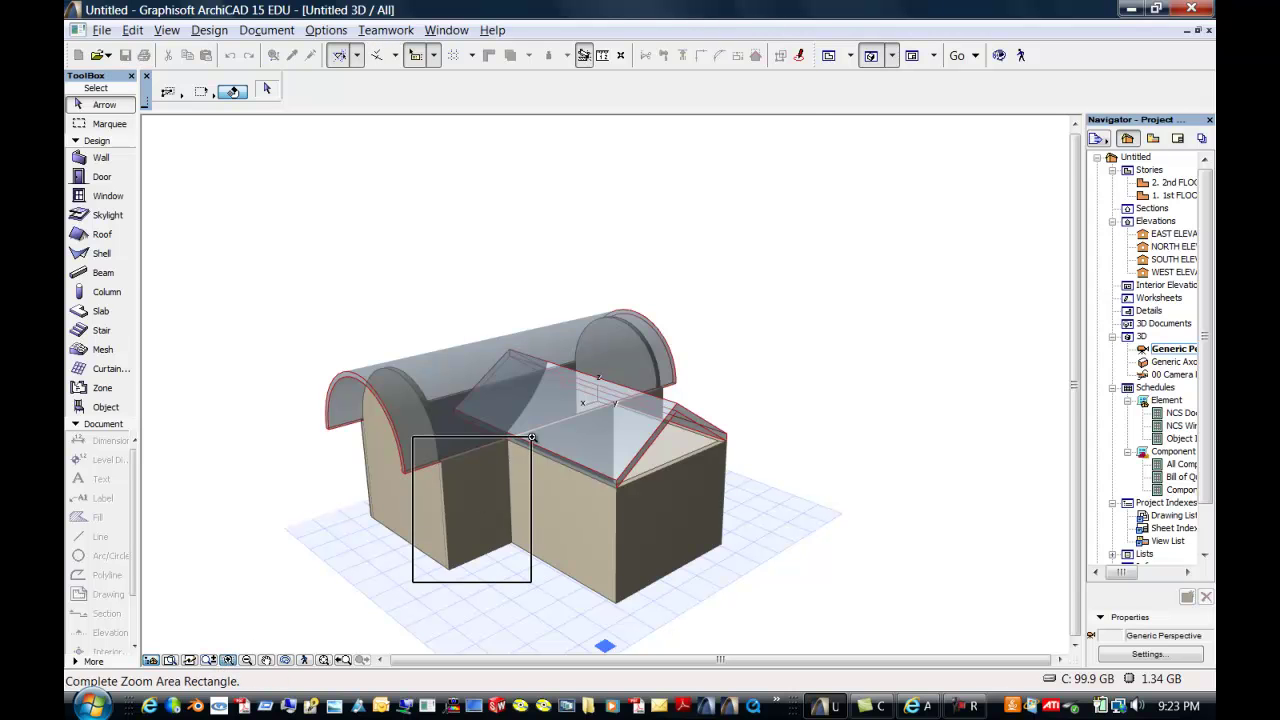
{"action": "left_click", "coordinate": [662, 370]}
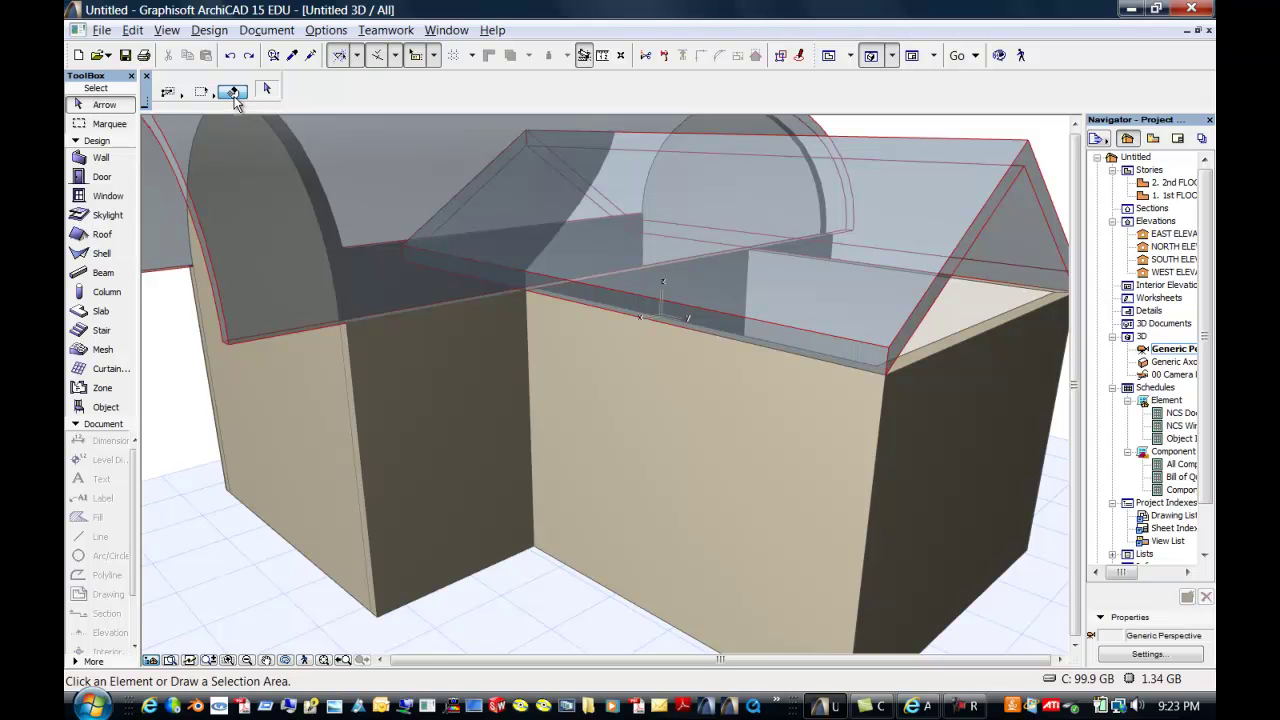
Offset the gabled roof's front eave edge outward until it overhangs the front wall
{"action": "left_click", "coordinate": [783, 265]}
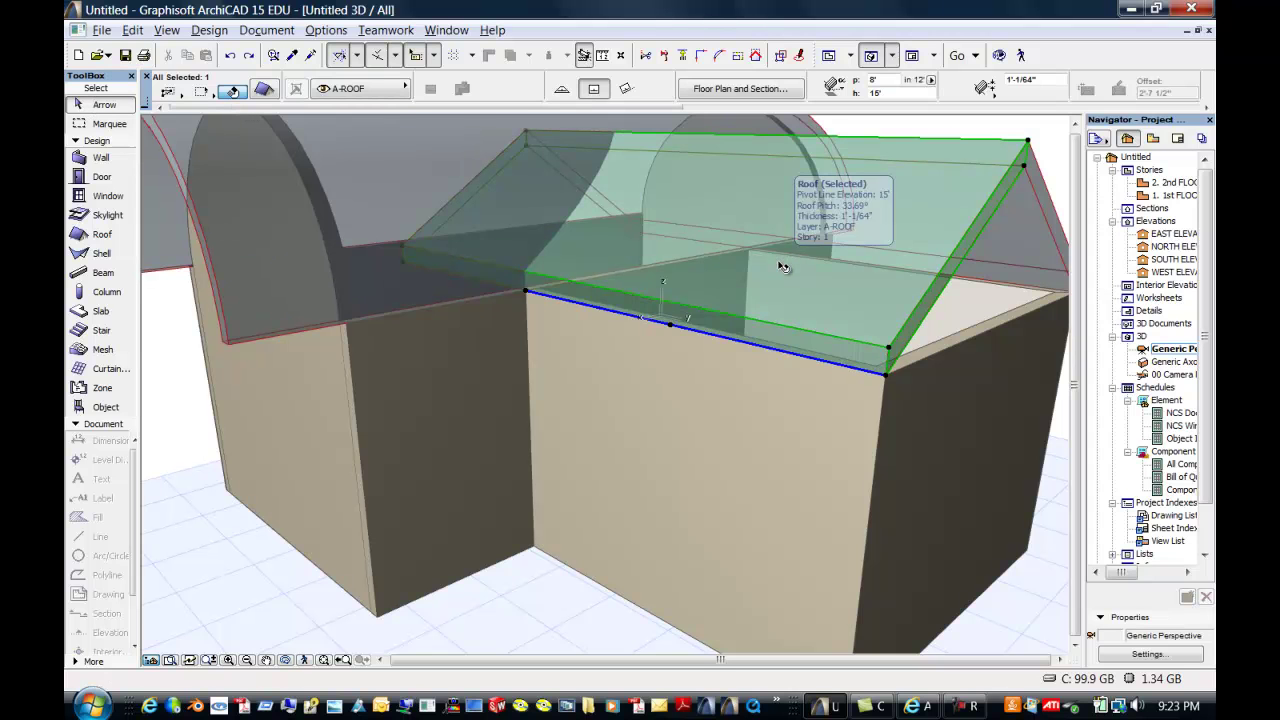
{"action": "left_click", "coordinate": [891, 350]}
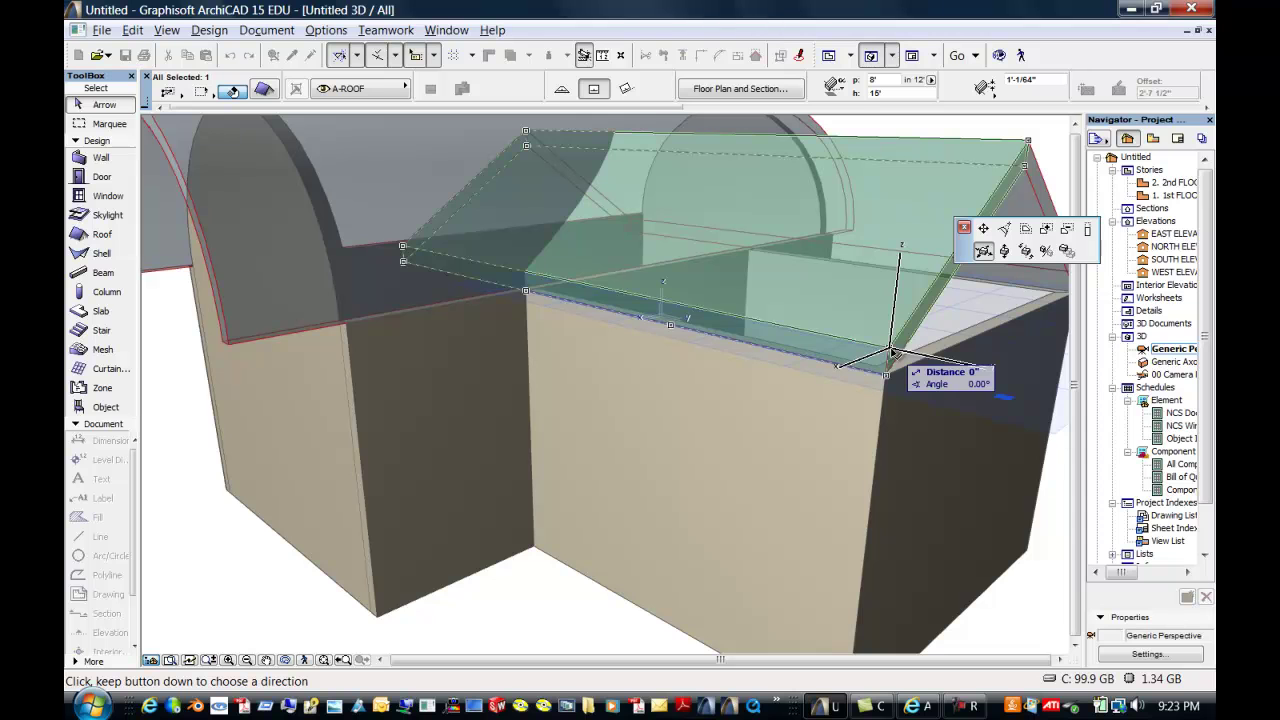
{"action": "left_click", "coordinate": [892, 352]}
{"action": "left_click", "coordinate": [893, 350]}
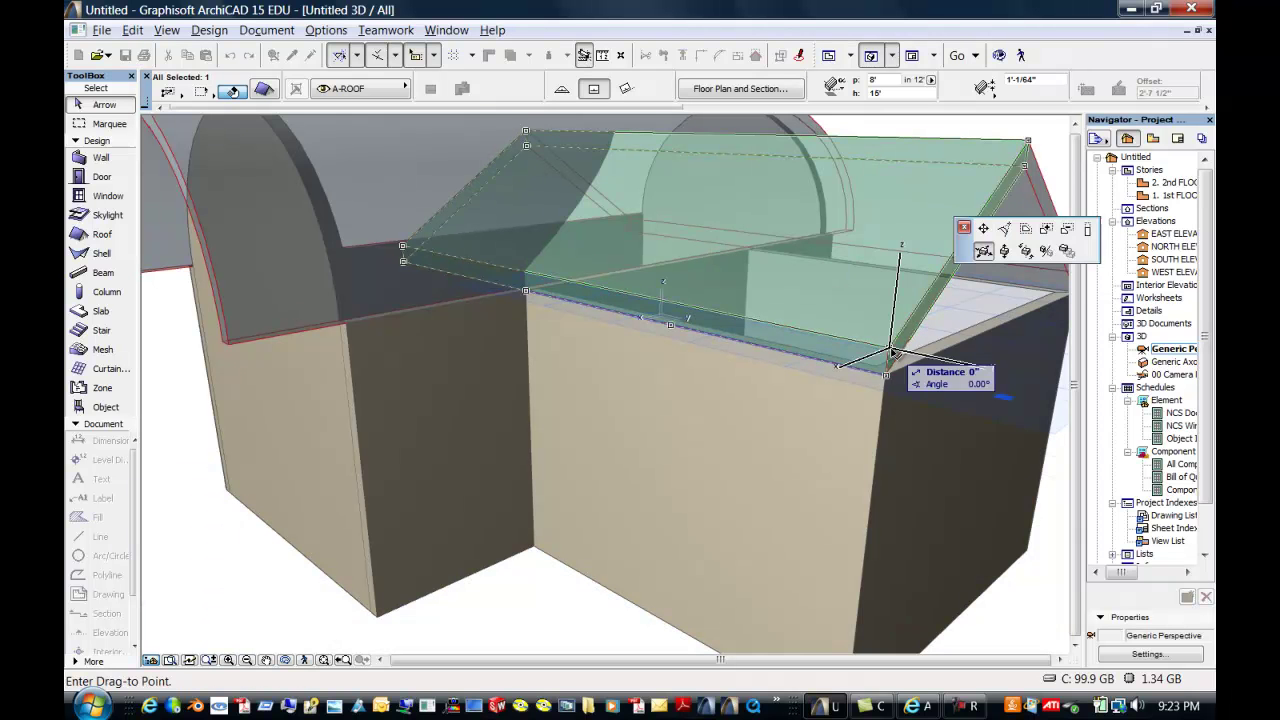
{"action": "left_click", "coordinate": [878, 356]}
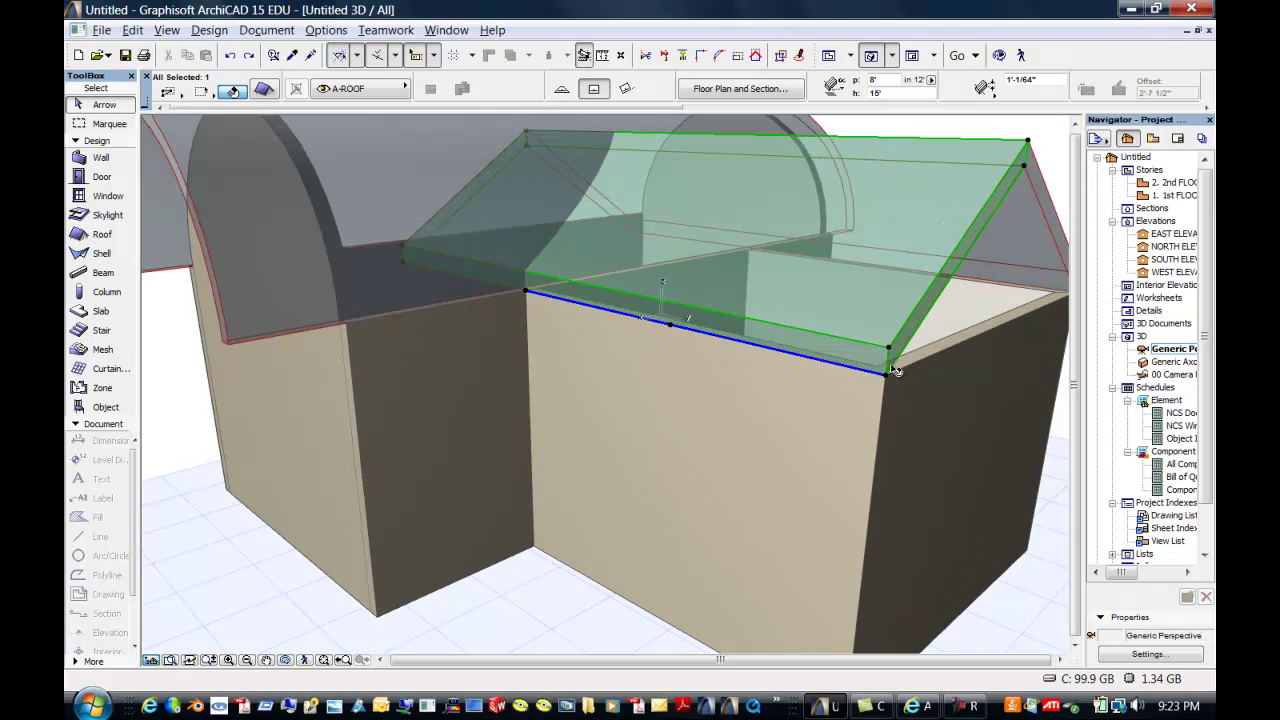
{"action": "left_click", "coordinate": [788, 331]}
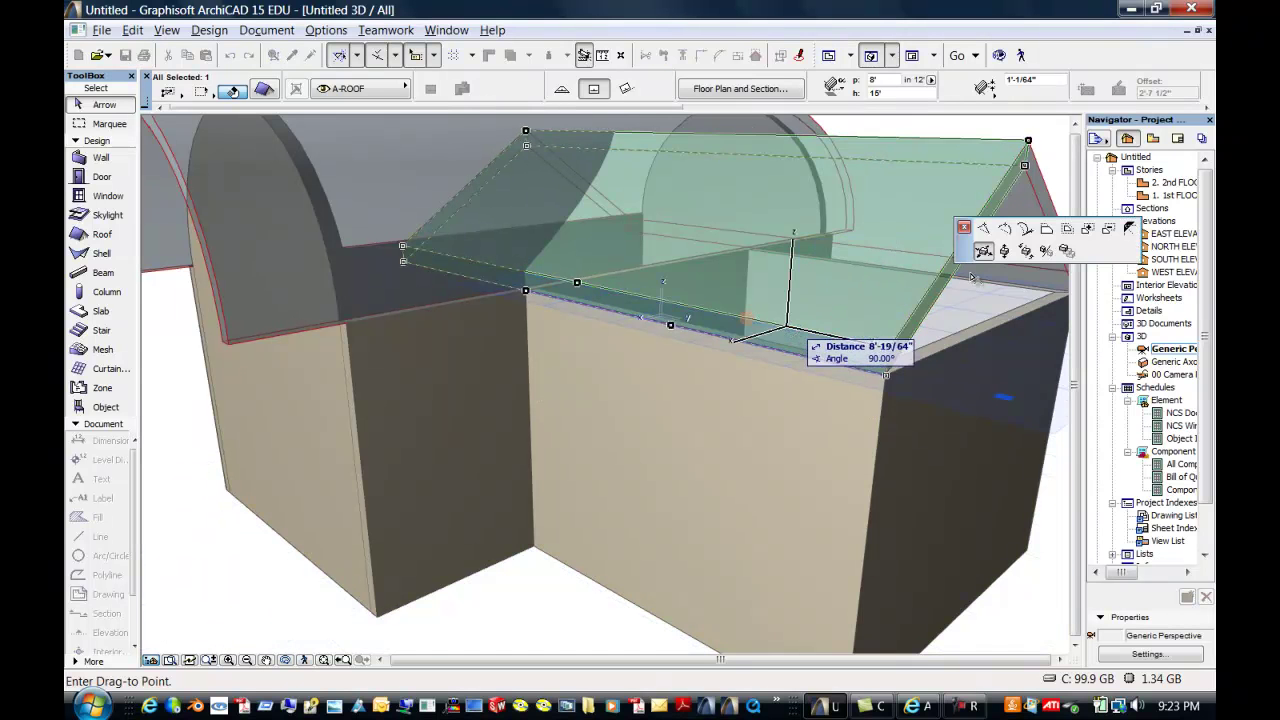
{"action": "left_click", "coordinate": [1047, 230]}
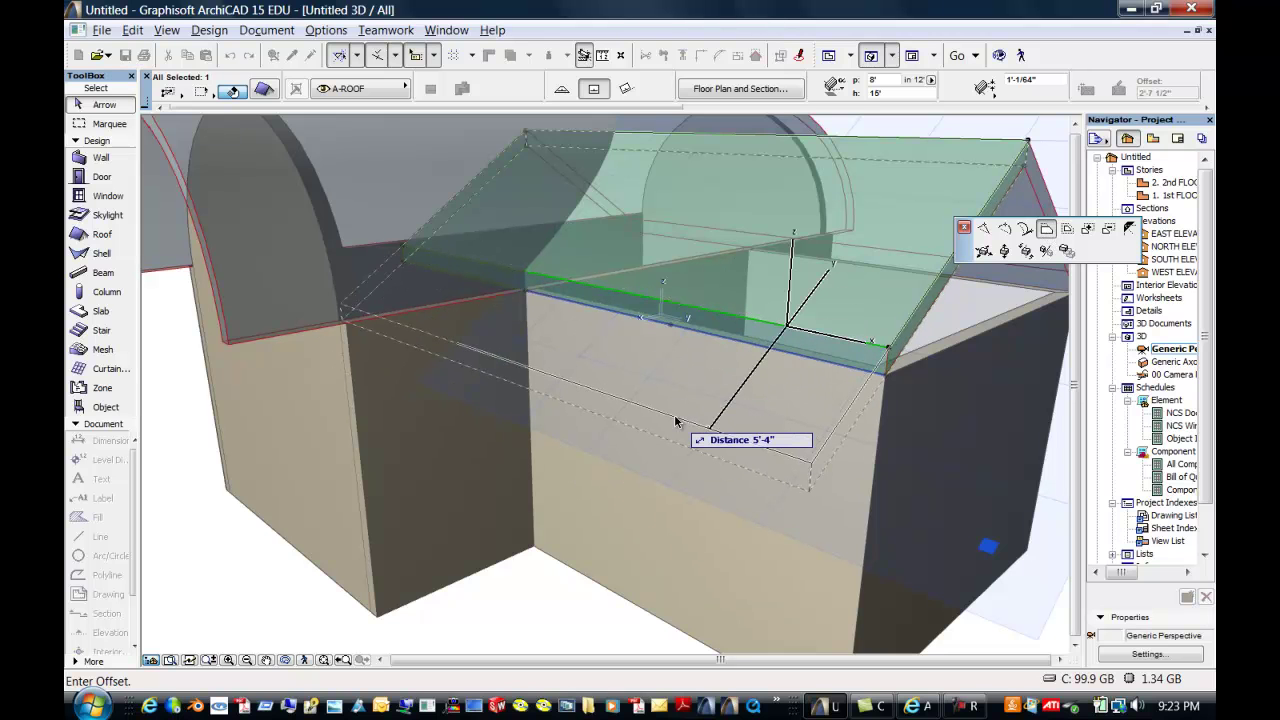
{"action": "left_click", "coordinate": [717, 388]}
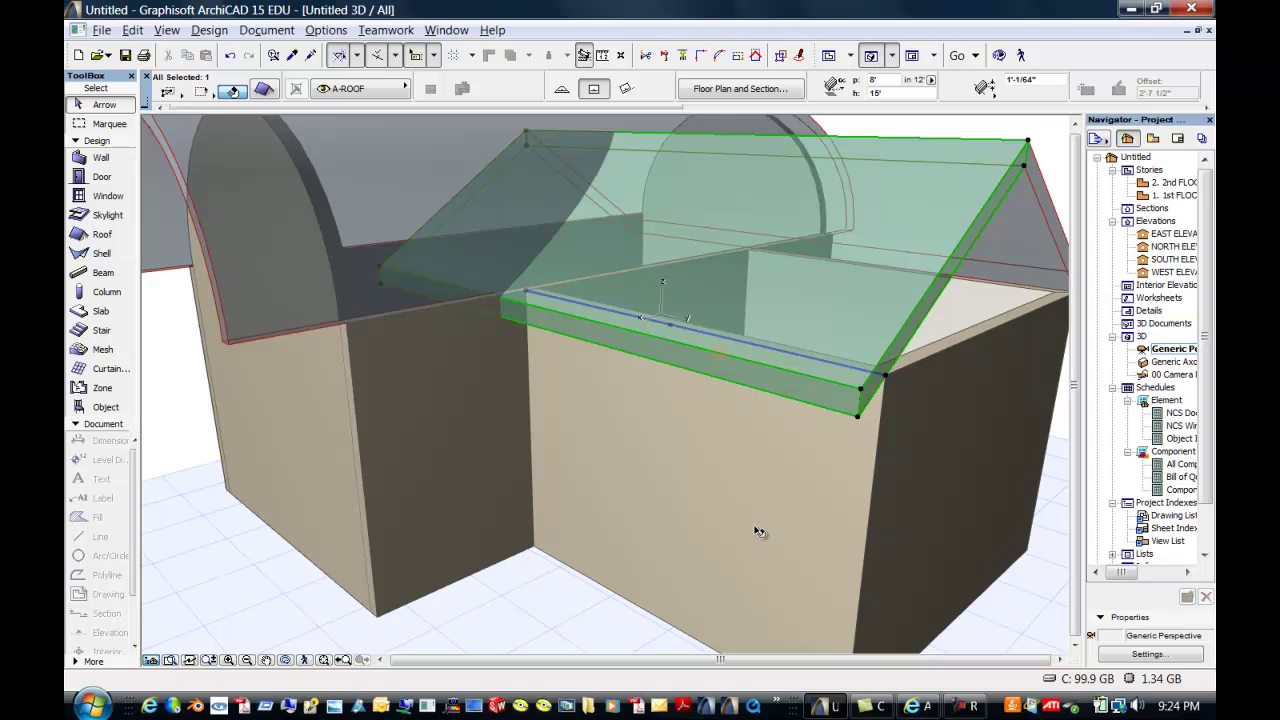
From the building's other corner, offset the gabled roof's other eave outward by an entered distance
{"action": "left_click", "coordinate": [285, 660]}
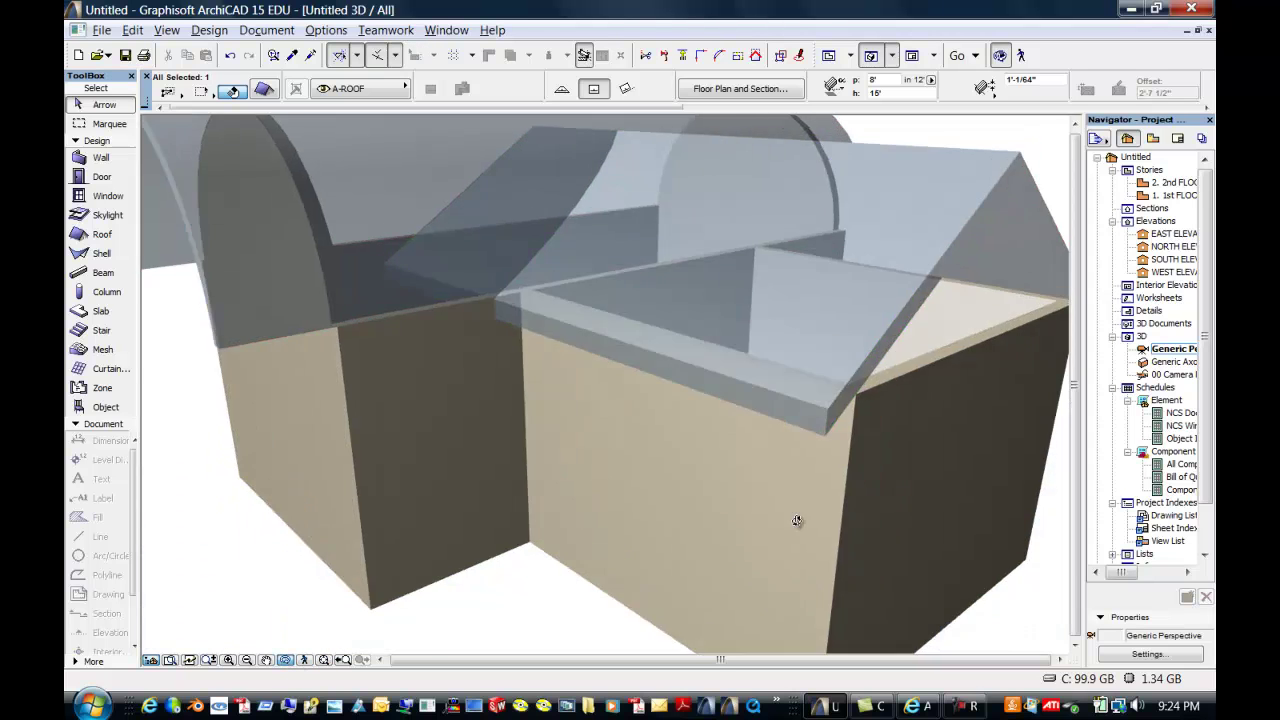
{"action": "key", "text": "Down"}
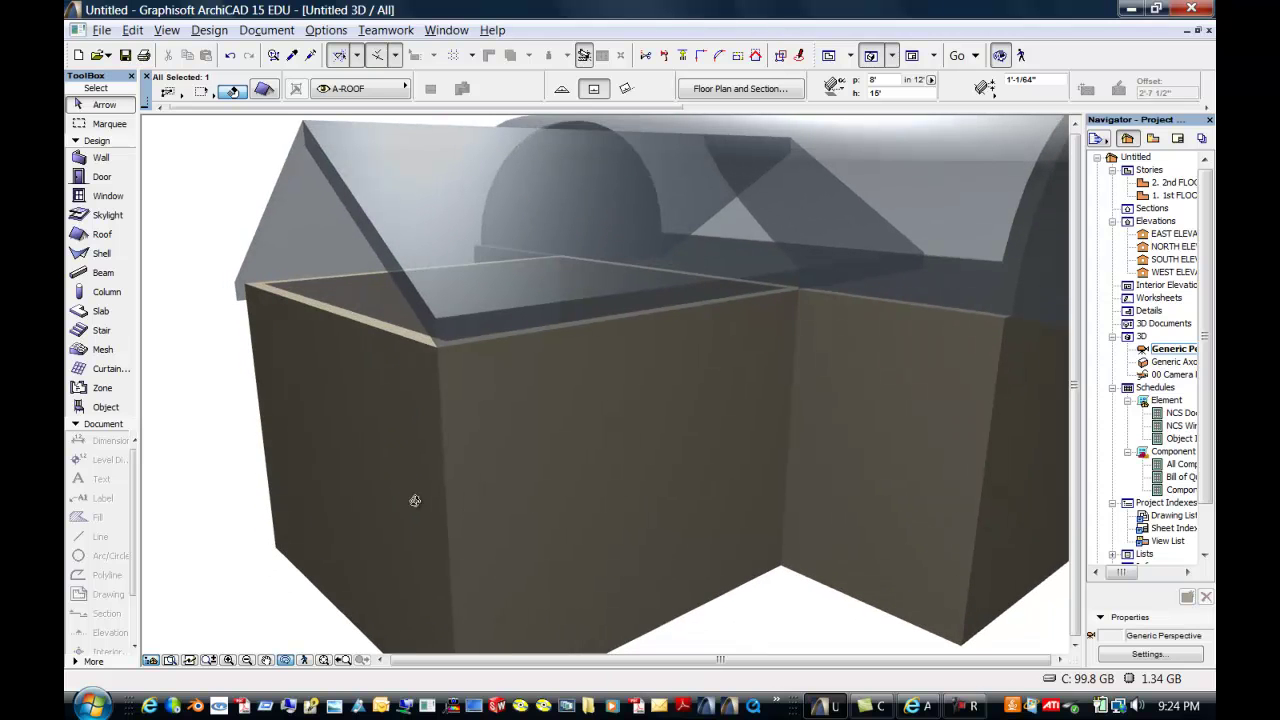
{"action": "key", "text": "Escape"}
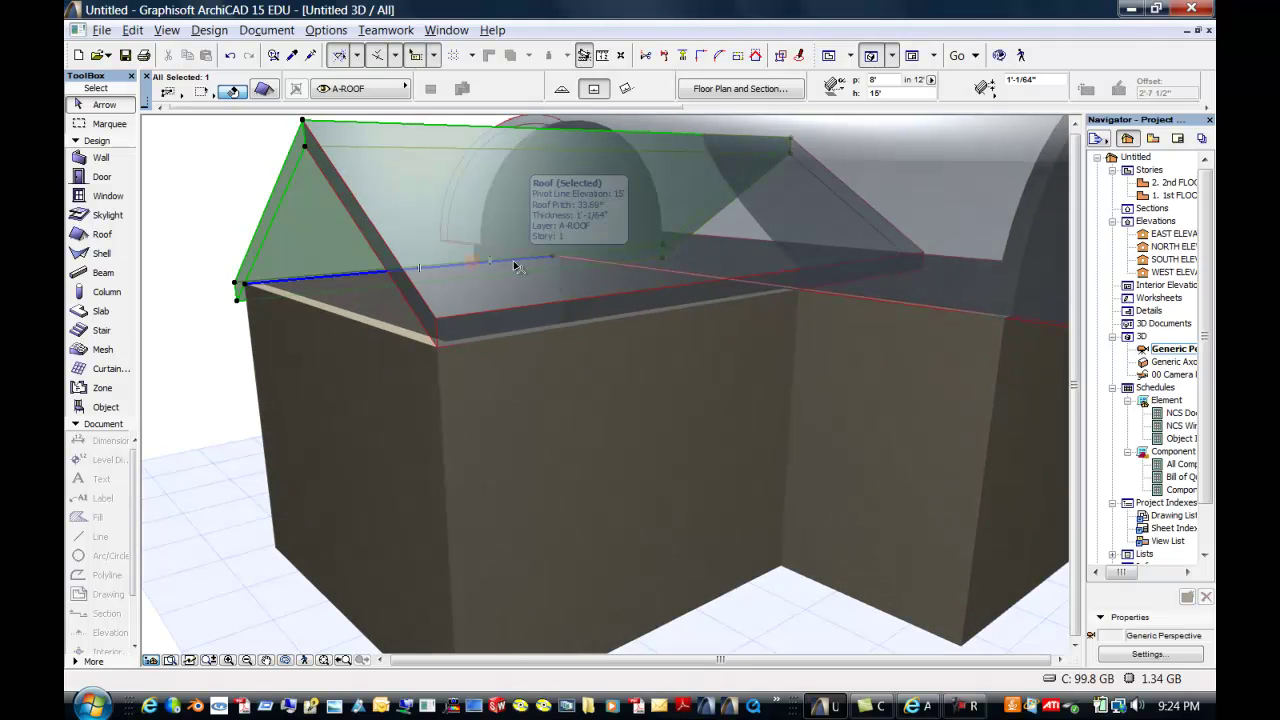
{"action": "left_click", "coordinate": [518, 266]}
{"action": "left_click", "coordinate": [518, 266]}
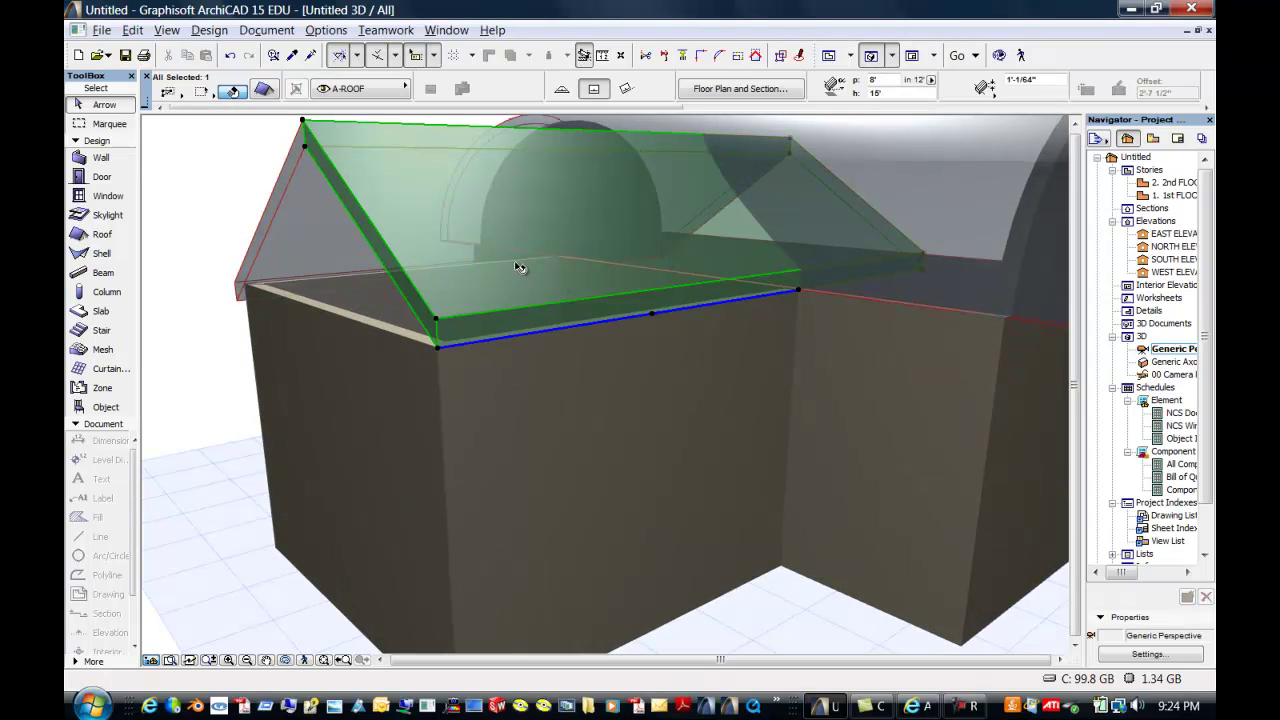
{"action": "left_click", "coordinate": [566, 307]}
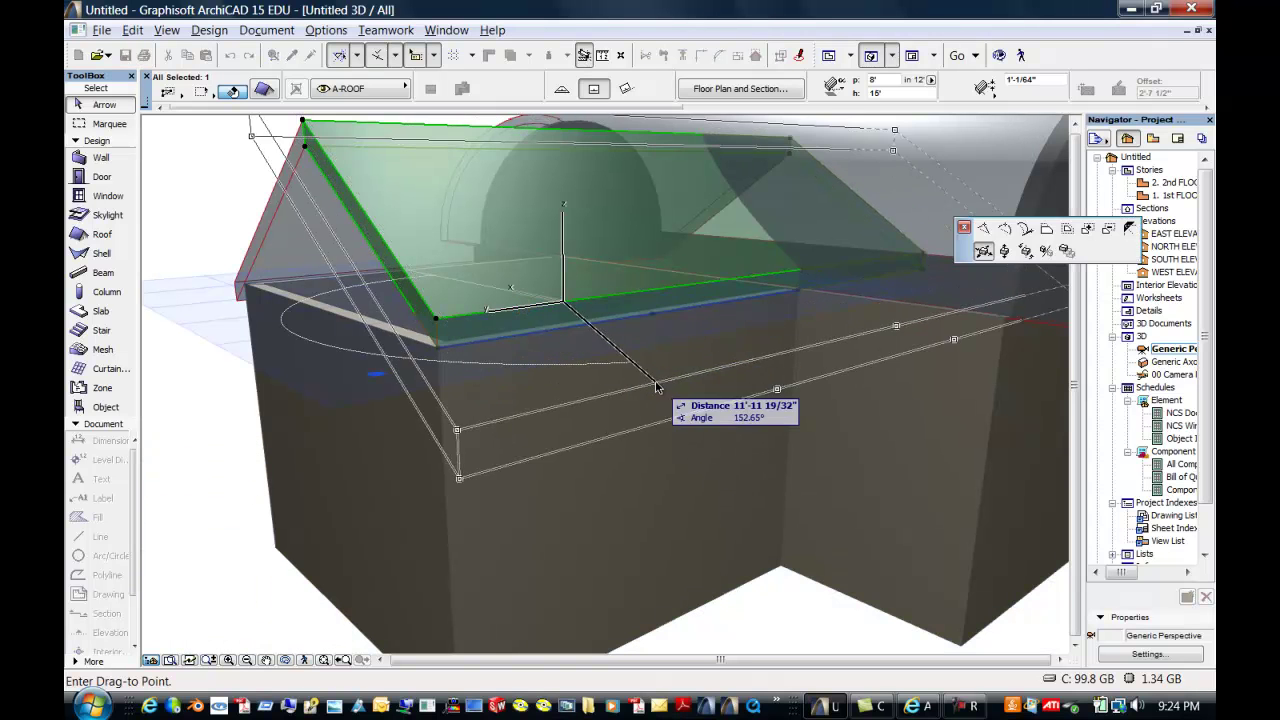
{"action": "left_click", "coordinate": [1046, 228]}
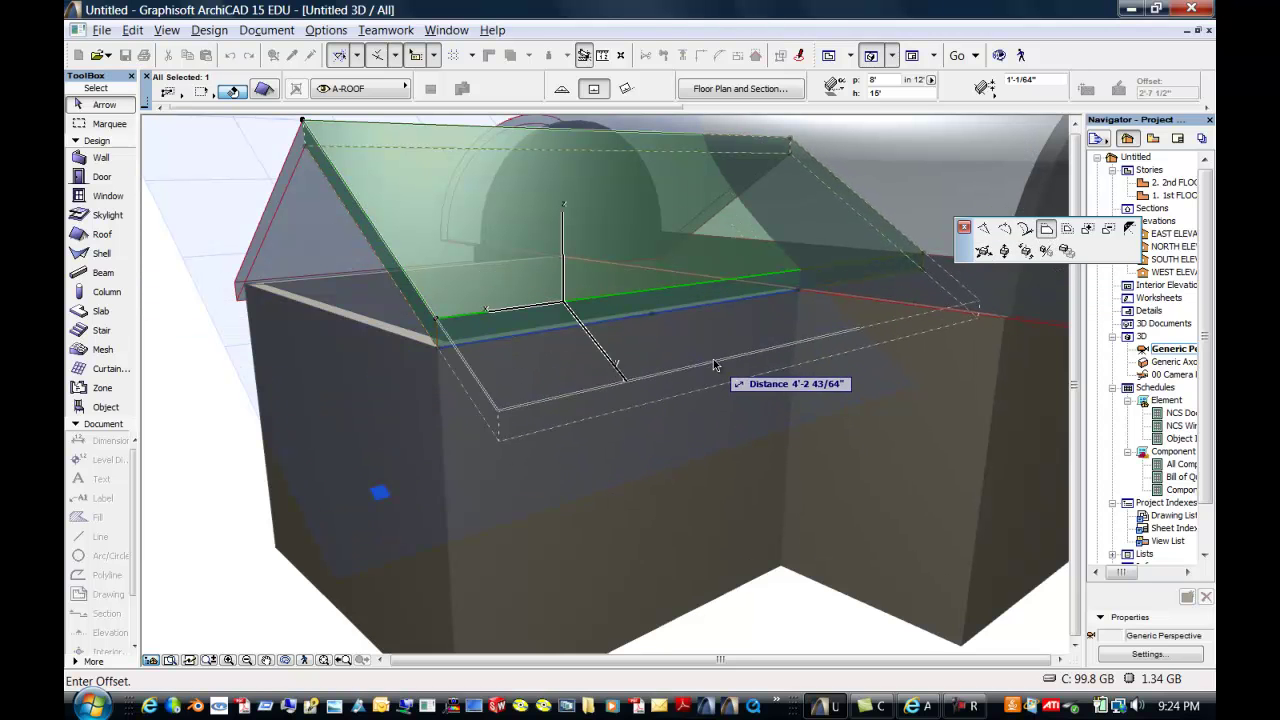
{"action": "key", "text": "Return"}
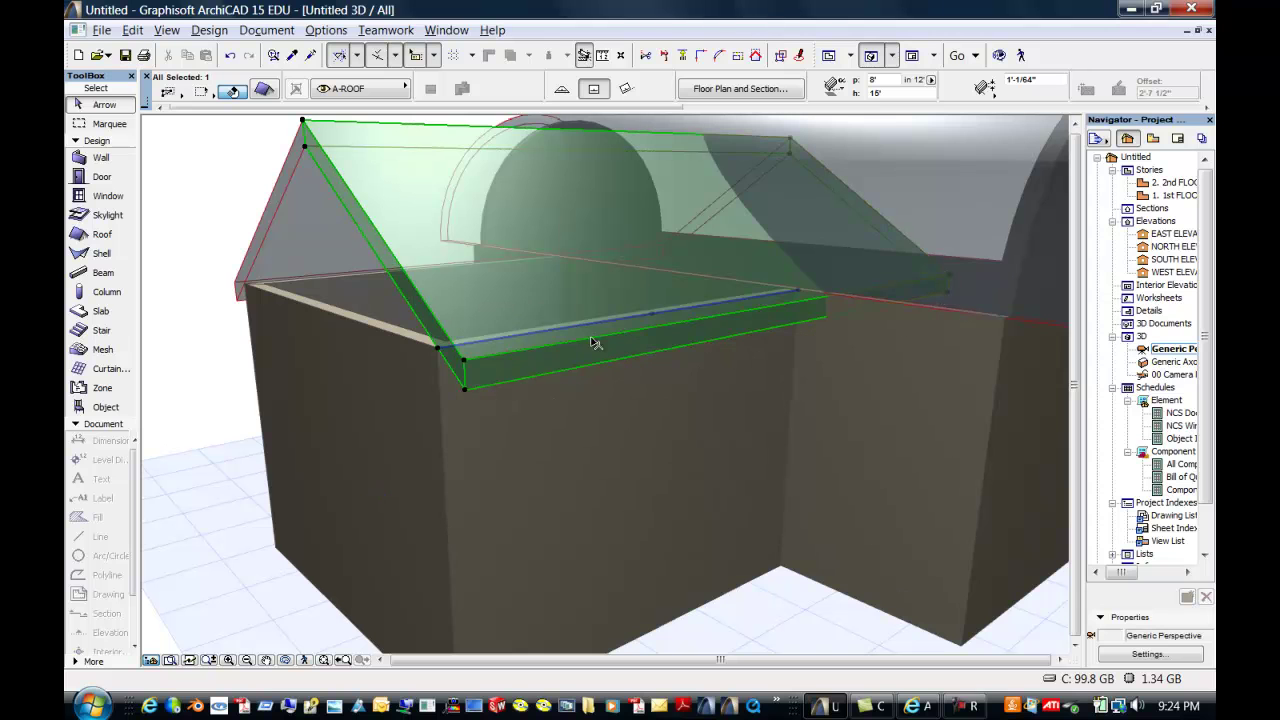
Offset the roof's sloped gable-end edge outward past the side wall
{"action": "left_click", "coordinate": [404, 272]}
{"action": "left_click", "coordinate": [469, 366]}
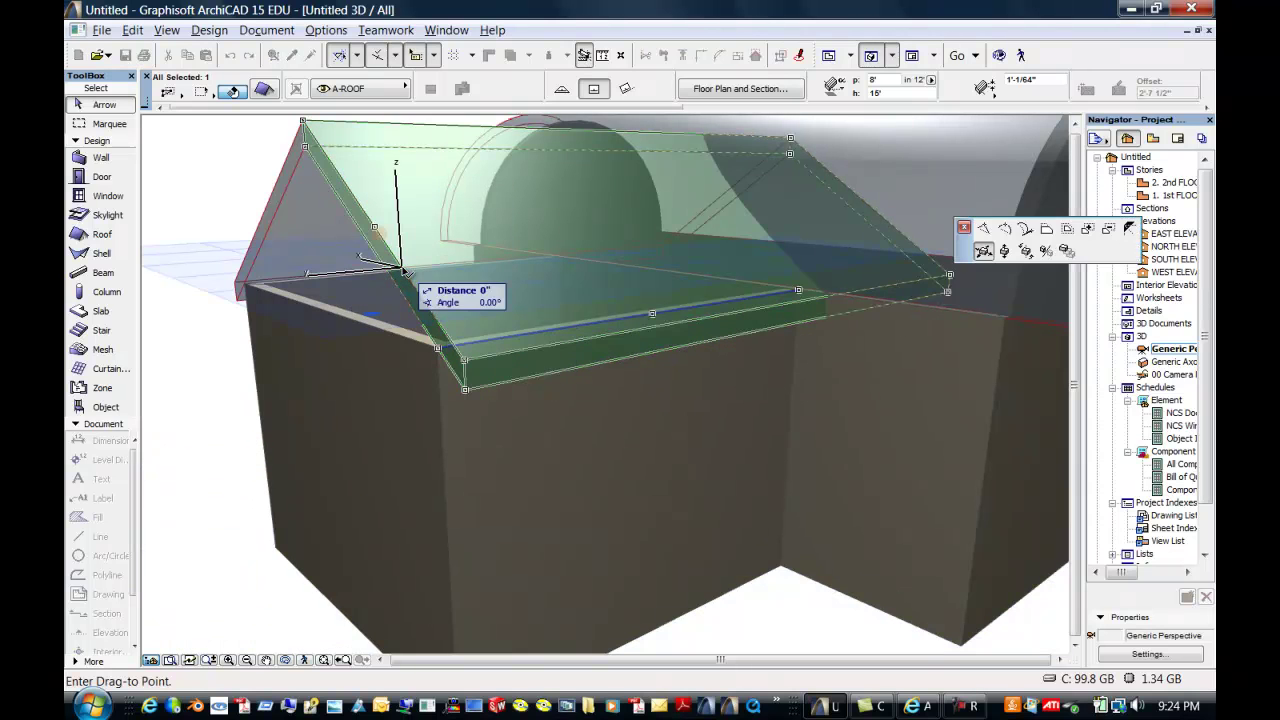
{"action": "left_click", "coordinate": [1046, 229]}
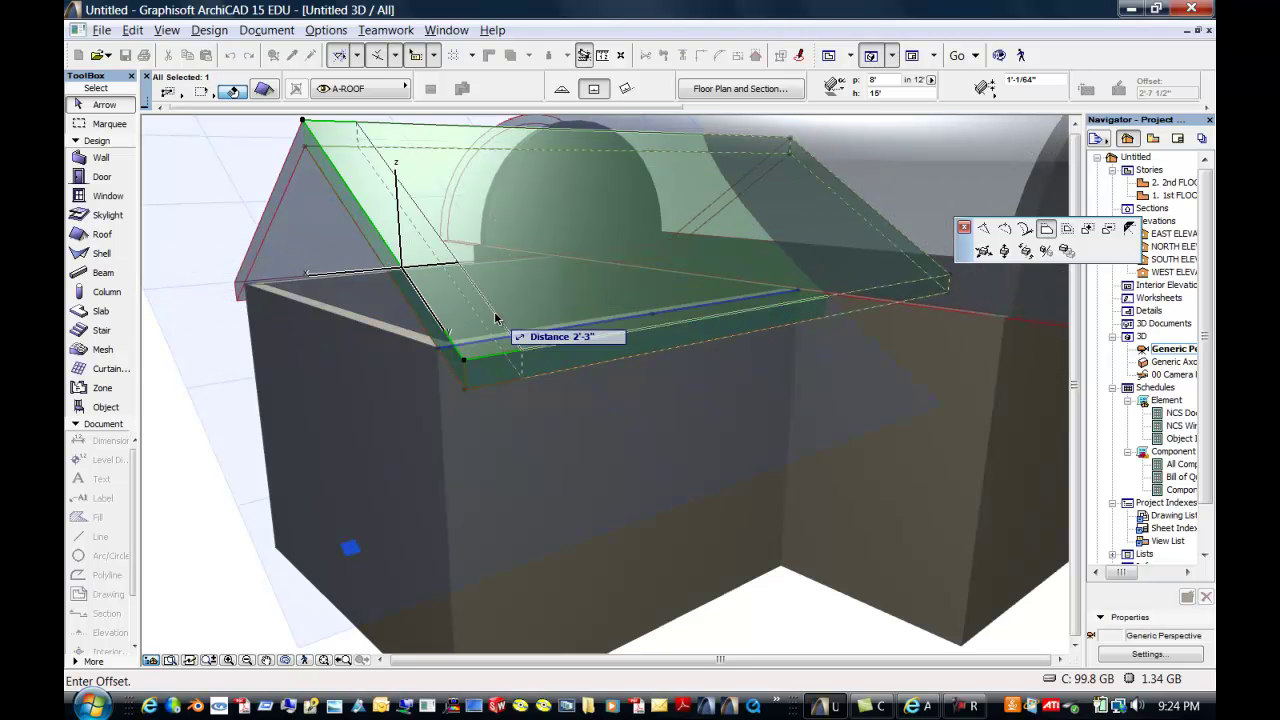
{"action": "left_click", "coordinate": [305, 321]}
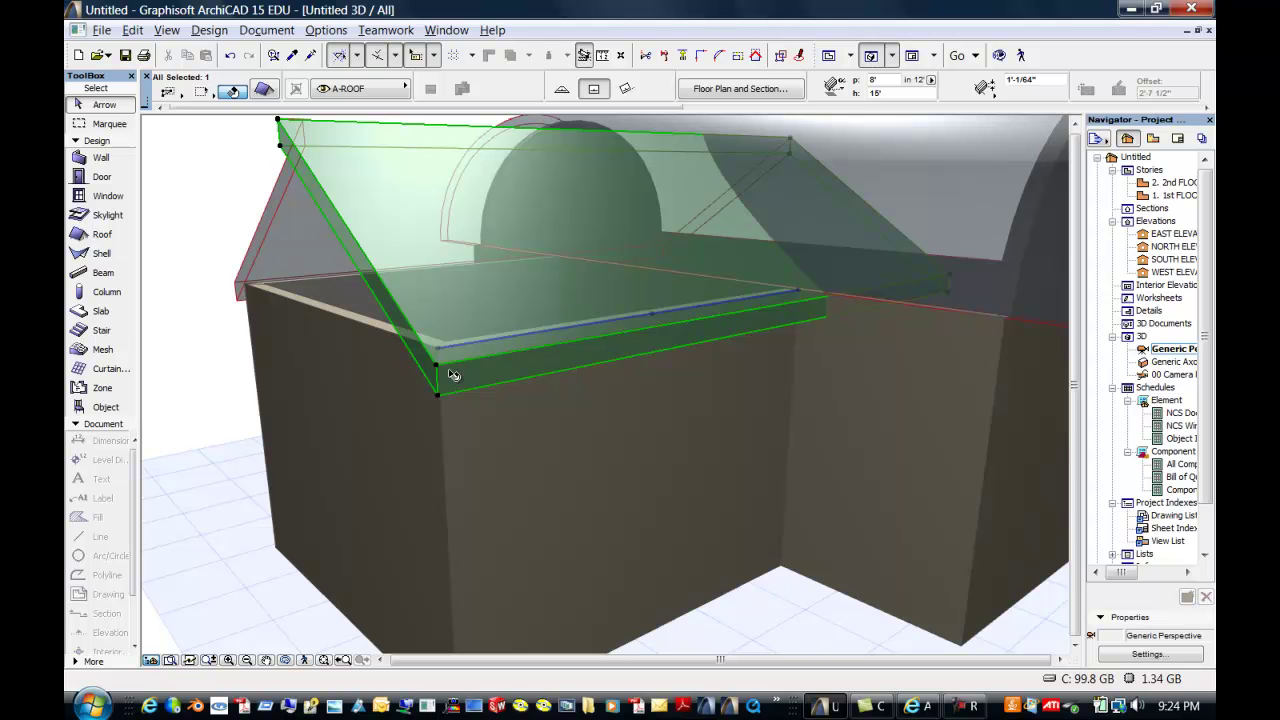
{"action": "left_click", "coordinate": [285, 660]}
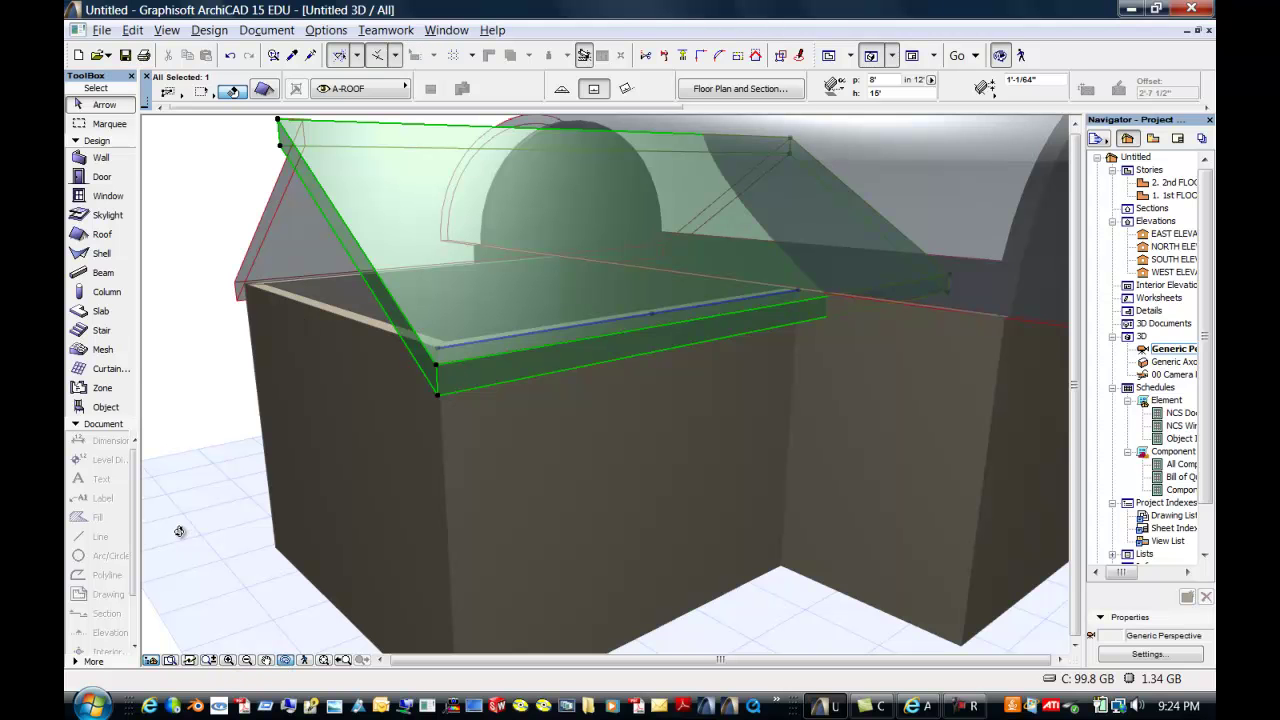
Offset the front gable roof's opposite edge outward so the slab extends past the far wall
{"action": "left_click_drag", "start_coordinate": [177, 528], "coordinate": [498, 537]}
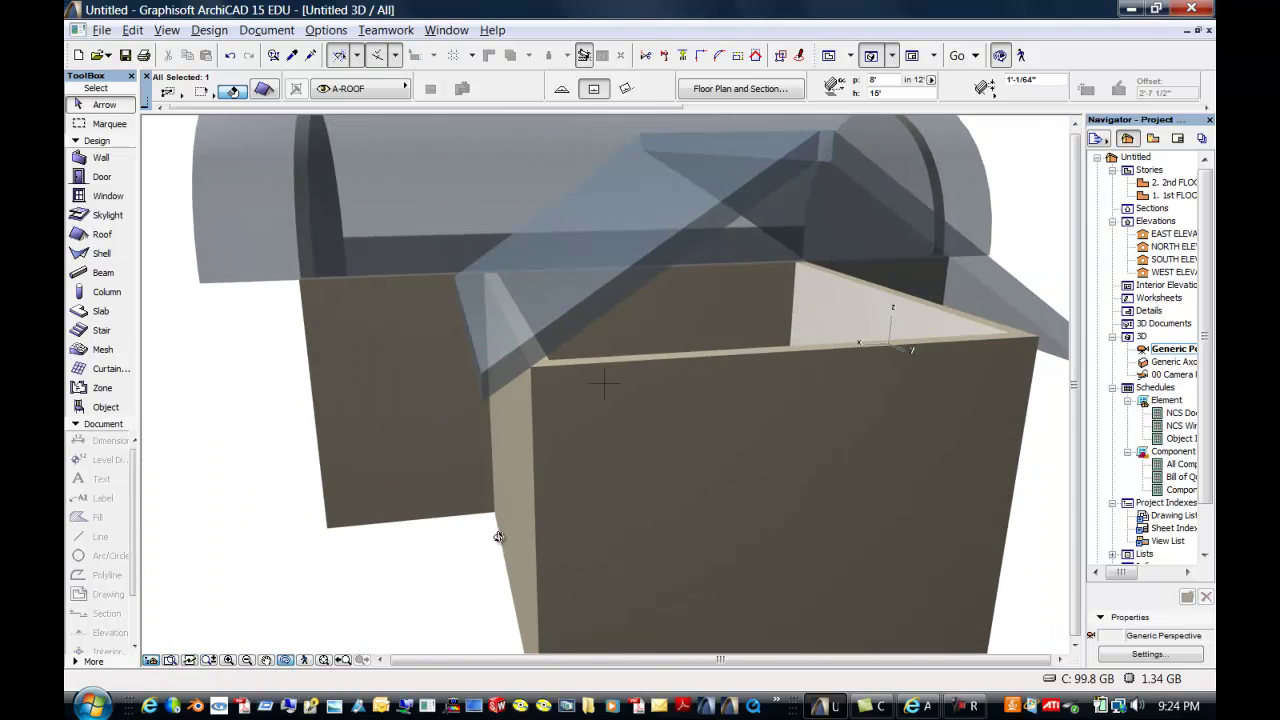
{"action": "key", "text": "Escape"}
{"action": "key", "text": "Escape"}
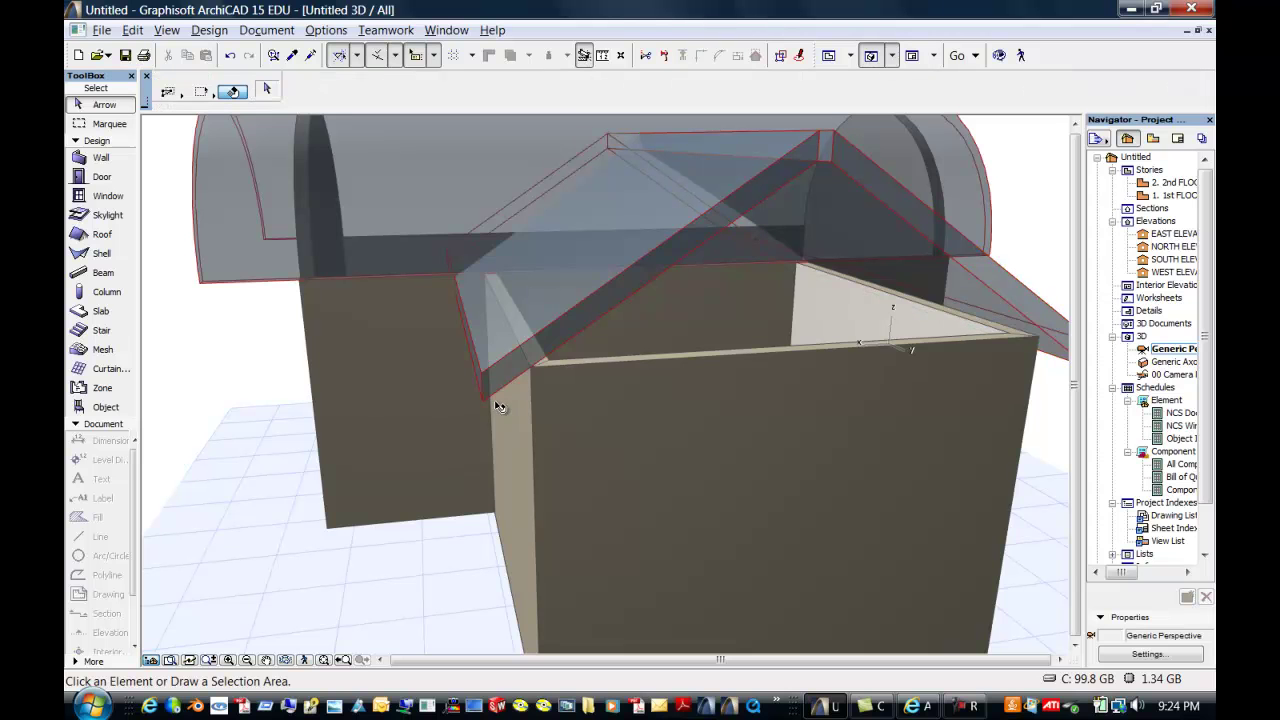
{"action": "left_click", "coordinate": [591, 284]}
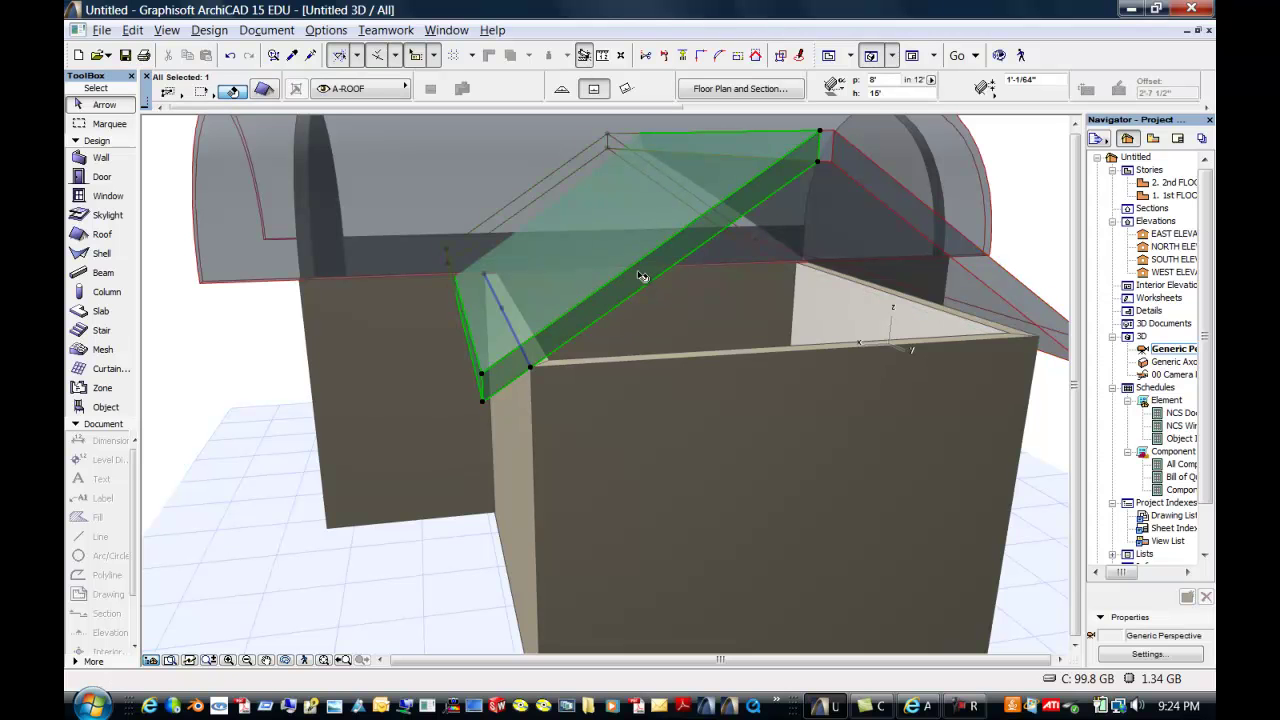
{"action": "left_click", "coordinate": [636, 270]}
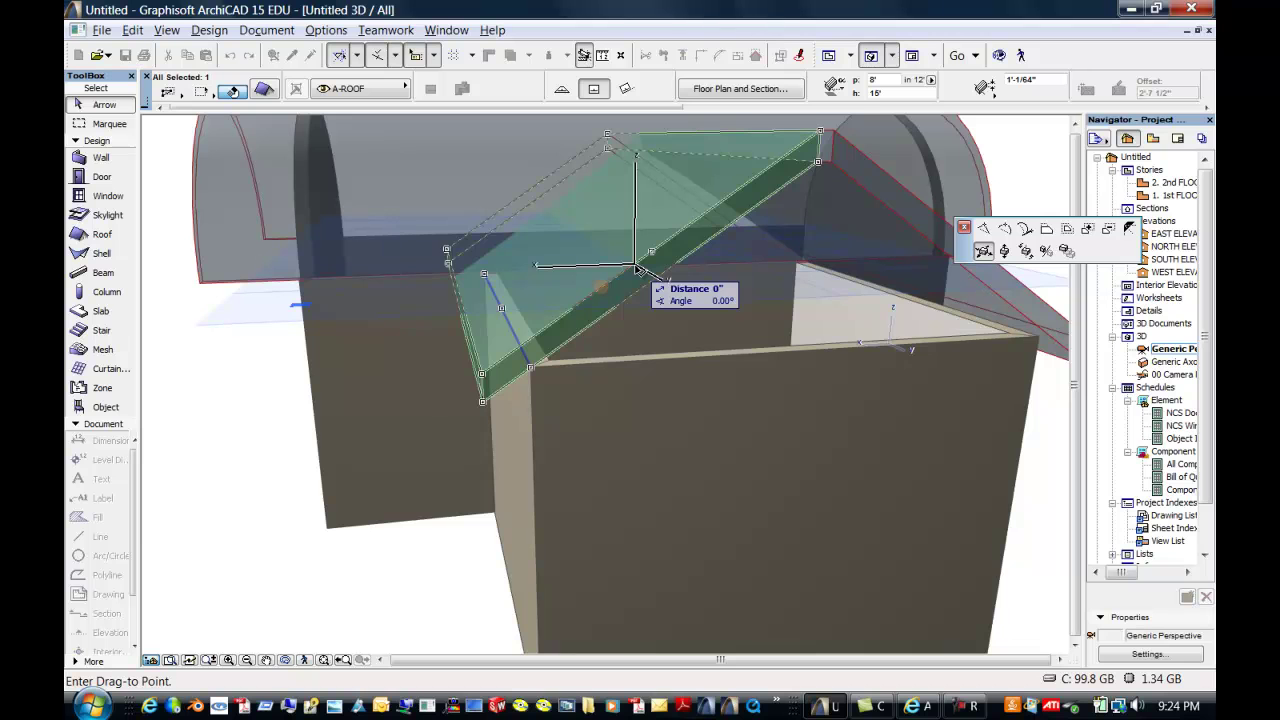
{"action": "left_click", "coordinate": [1046, 228]}
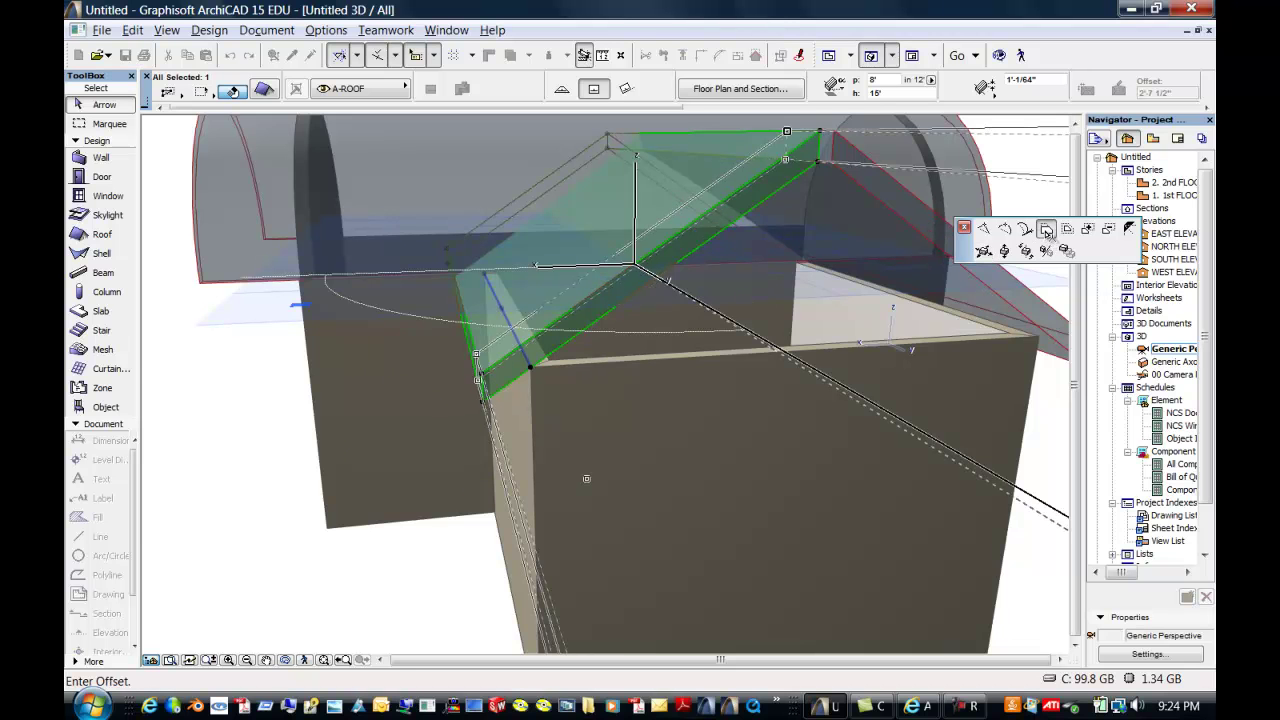
{"action": "left_click", "coordinate": [696, 254]}
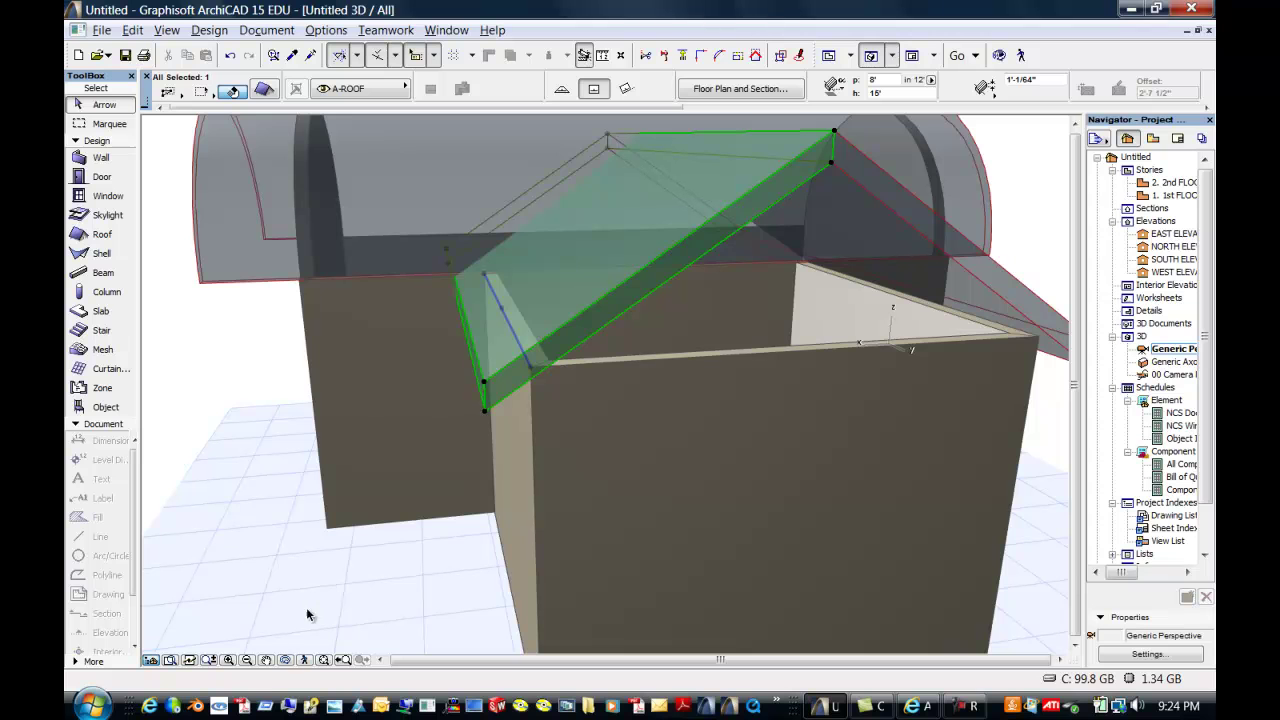
{"action": "left_click", "coordinate": [285, 661]}
{"action": "left_click_drag", "start_coordinate": [894, 489], "coordinate": [692, 488]}
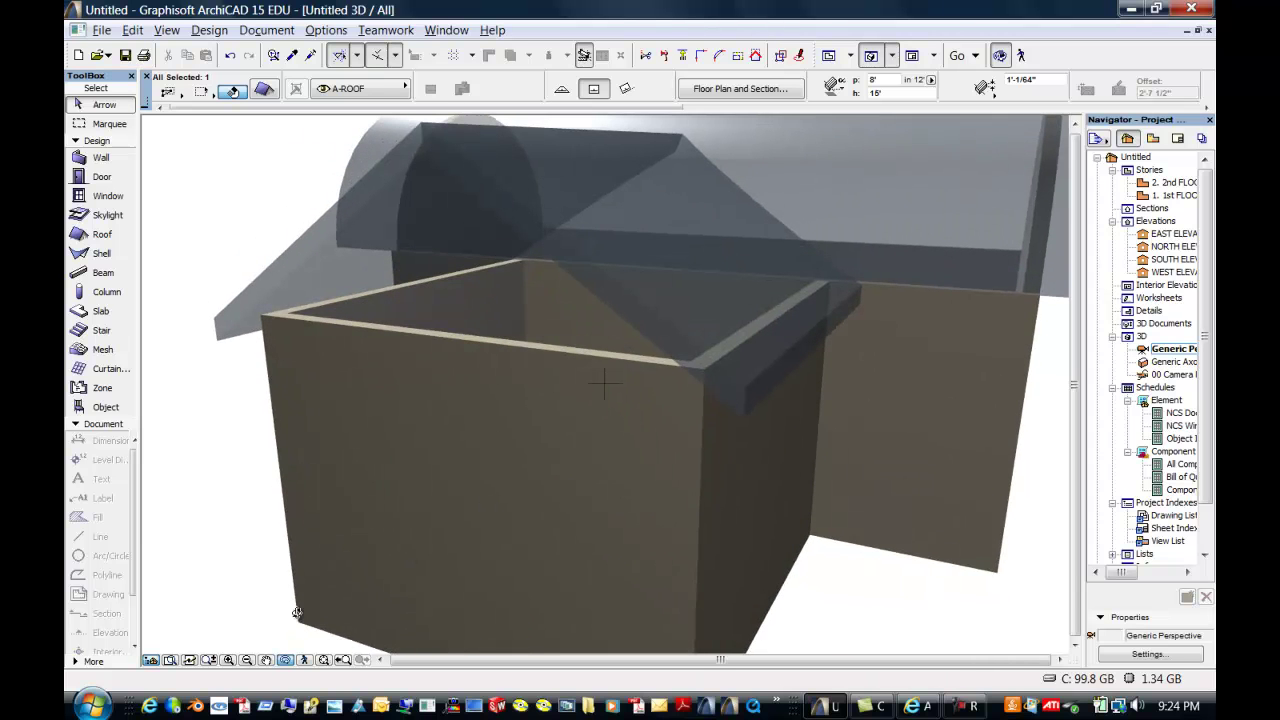
Change the wing's front wall top height from 15' to 25'
{"action": "left_click", "coordinate": [285, 661]}
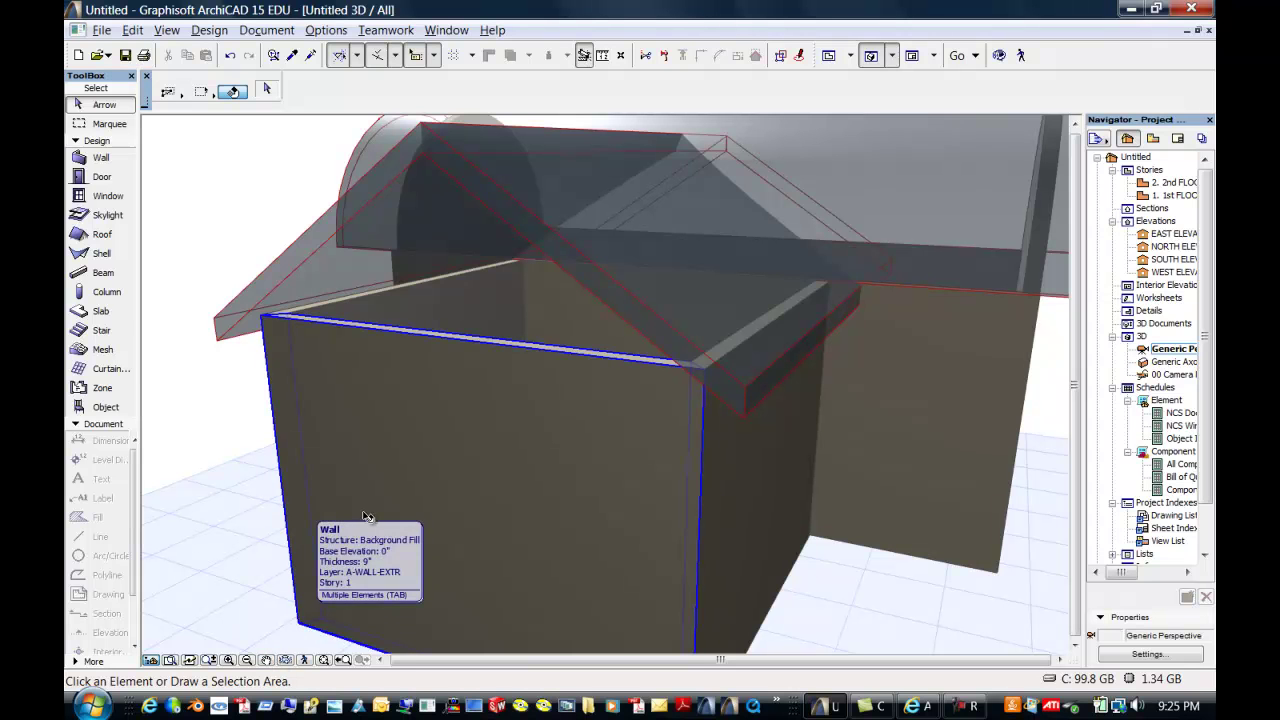
{"action": "left_click", "coordinate": [394, 481]}
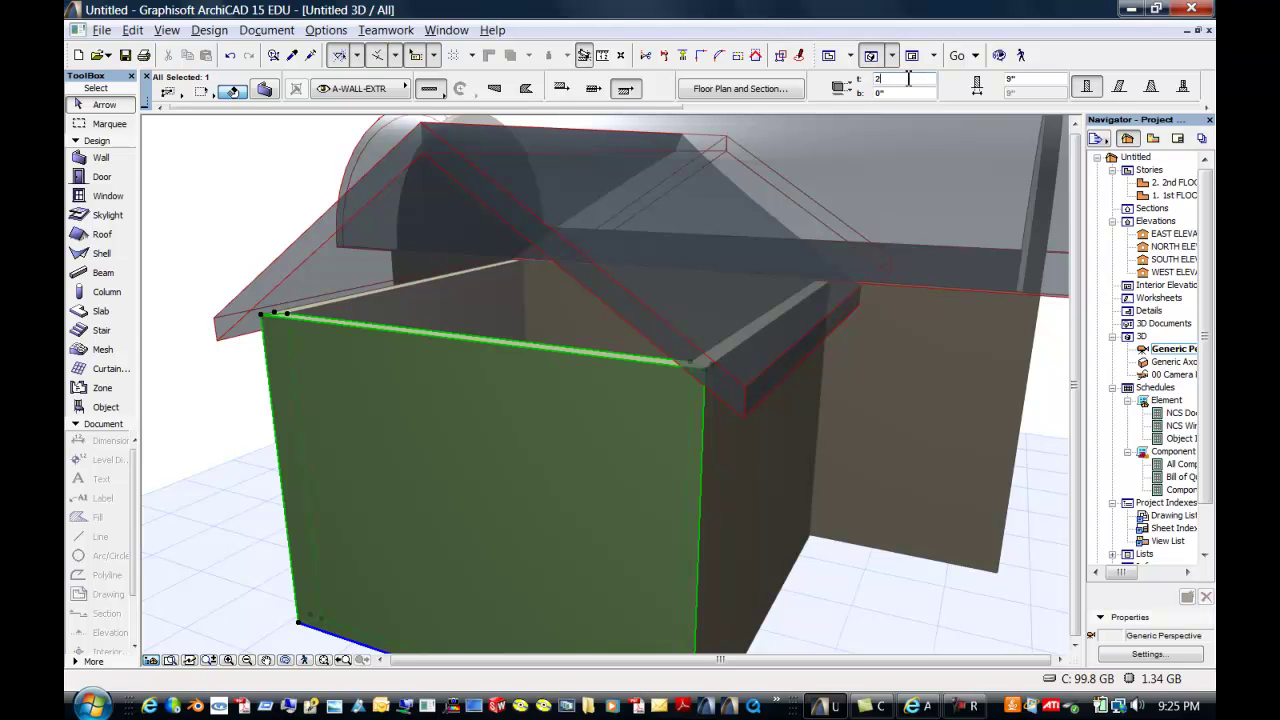
{"action": "key", "text": "Return"}
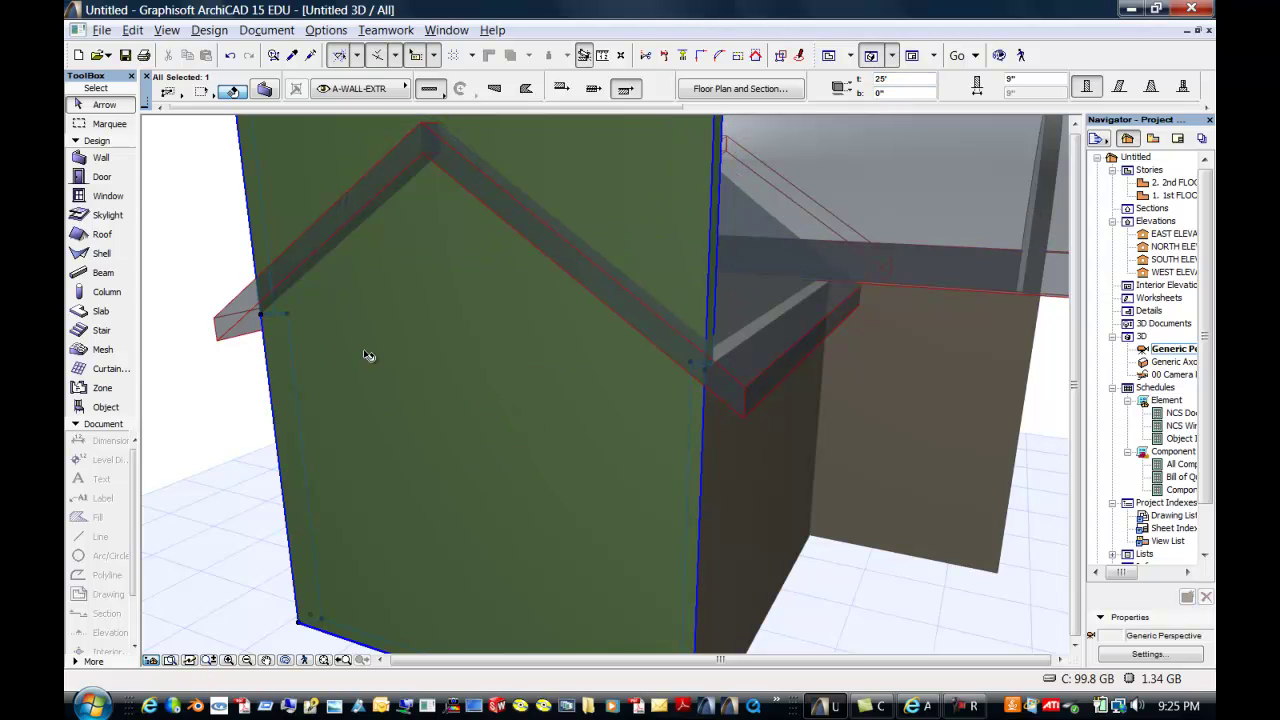
Crop the raised front wall's top to the single-plane roof using Crop Element Top
{"action": "right_click", "coordinate": [459, 300]}
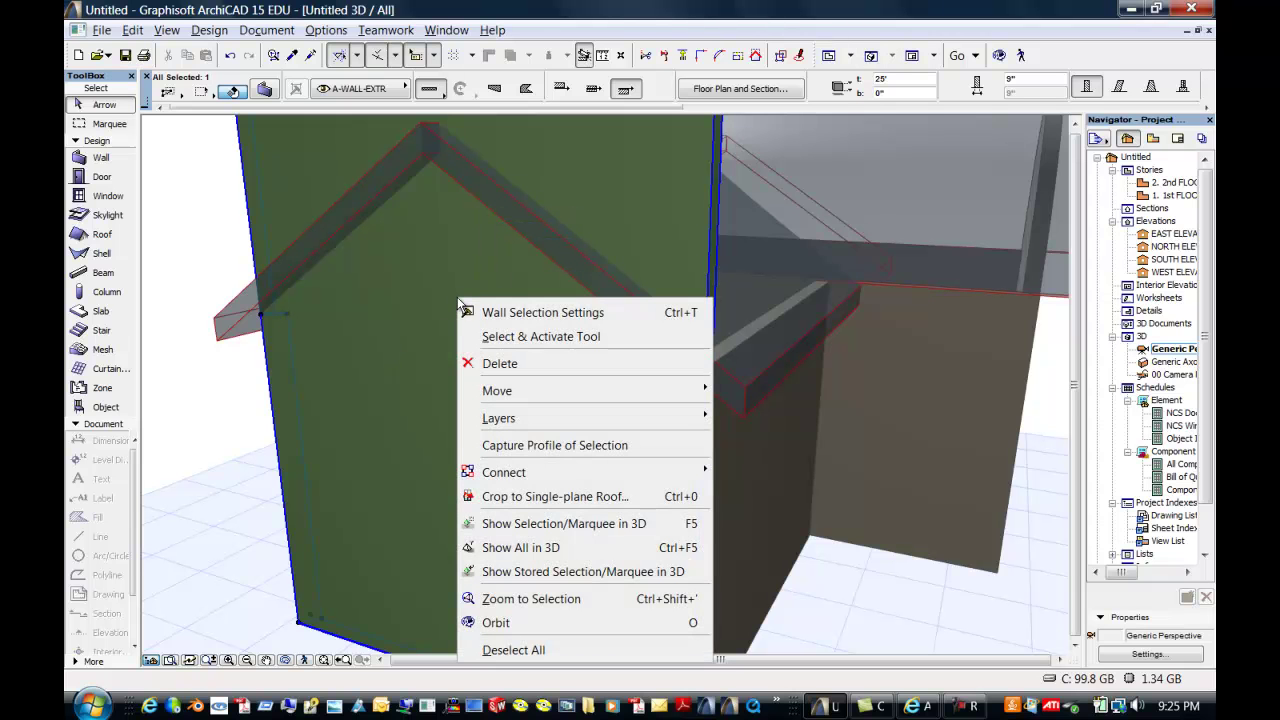
{"action": "mouse_move", "coordinate": [561, 480]}
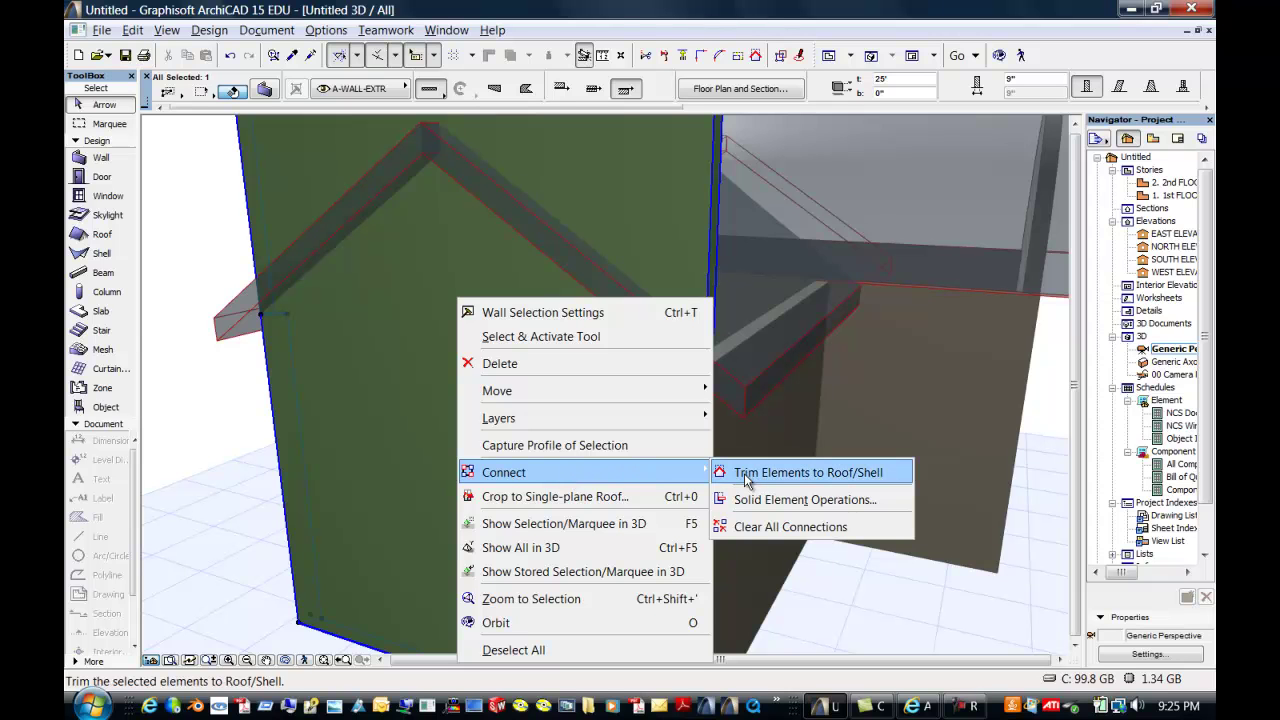
{"action": "left_click", "coordinate": [663, 496]}
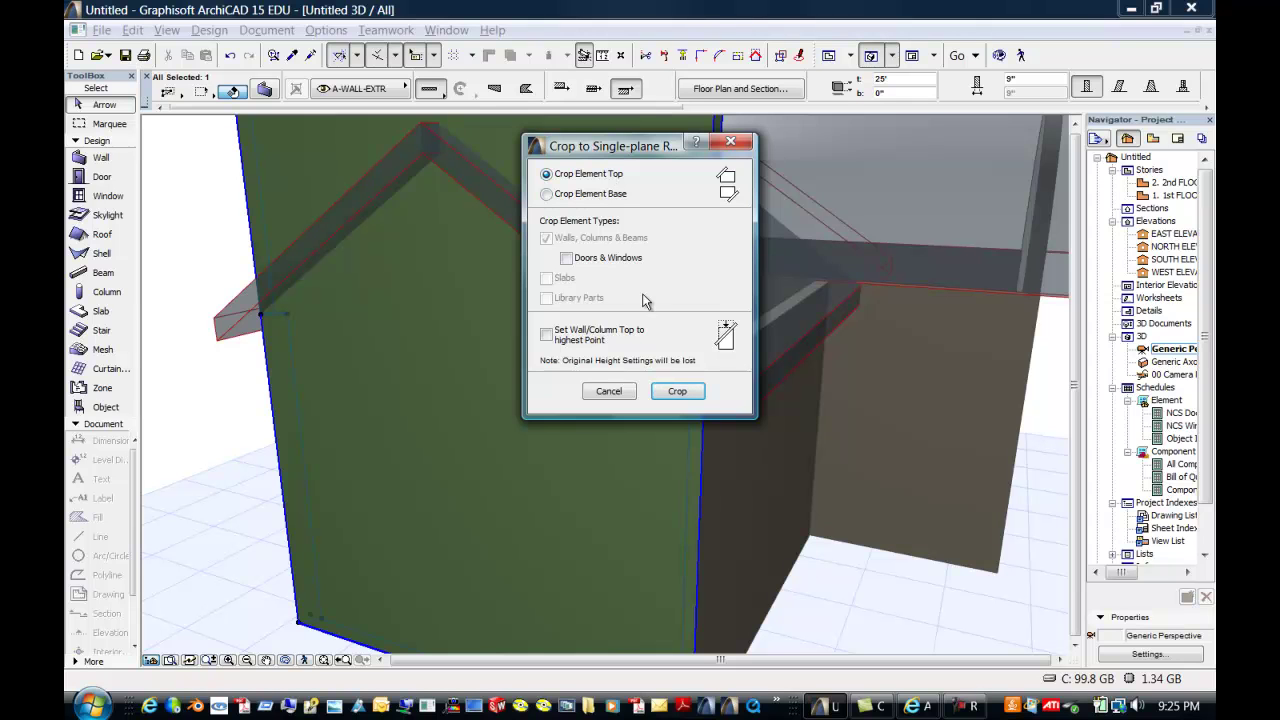
{"action": "left_click", "coordinate": [678, 391]}
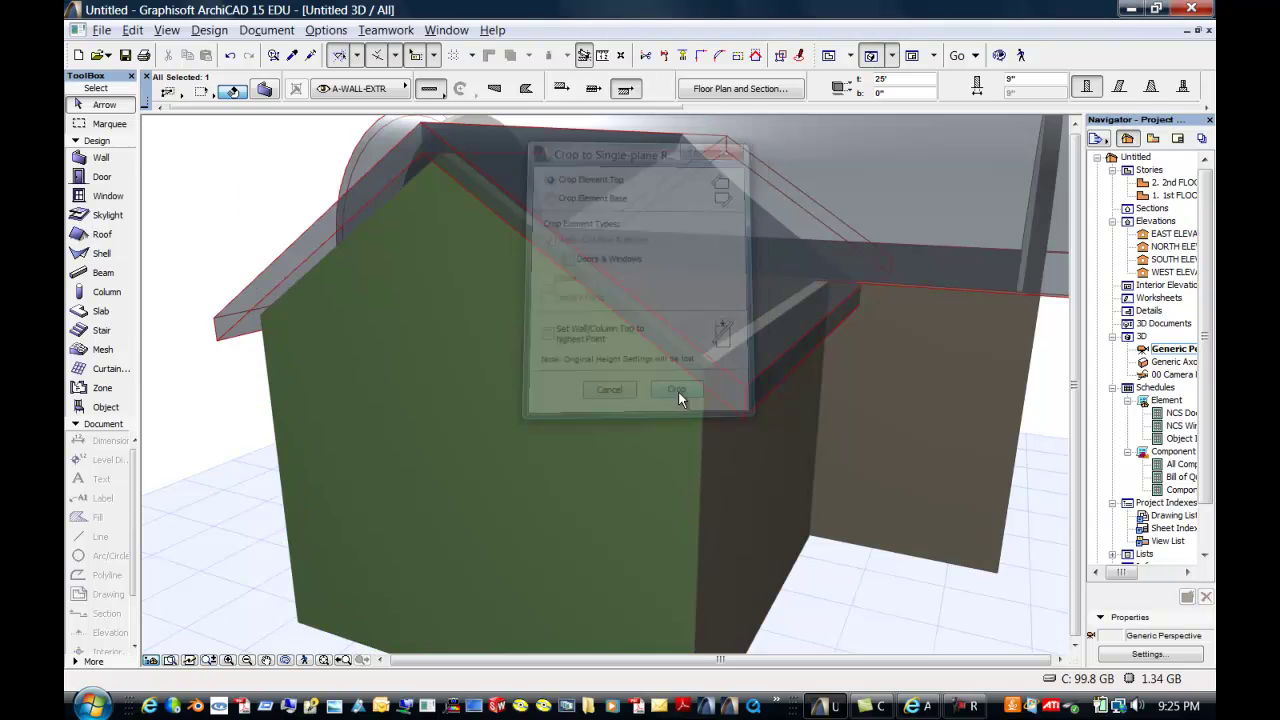
{"action": "left_click", "coordinate": [884, 585]}
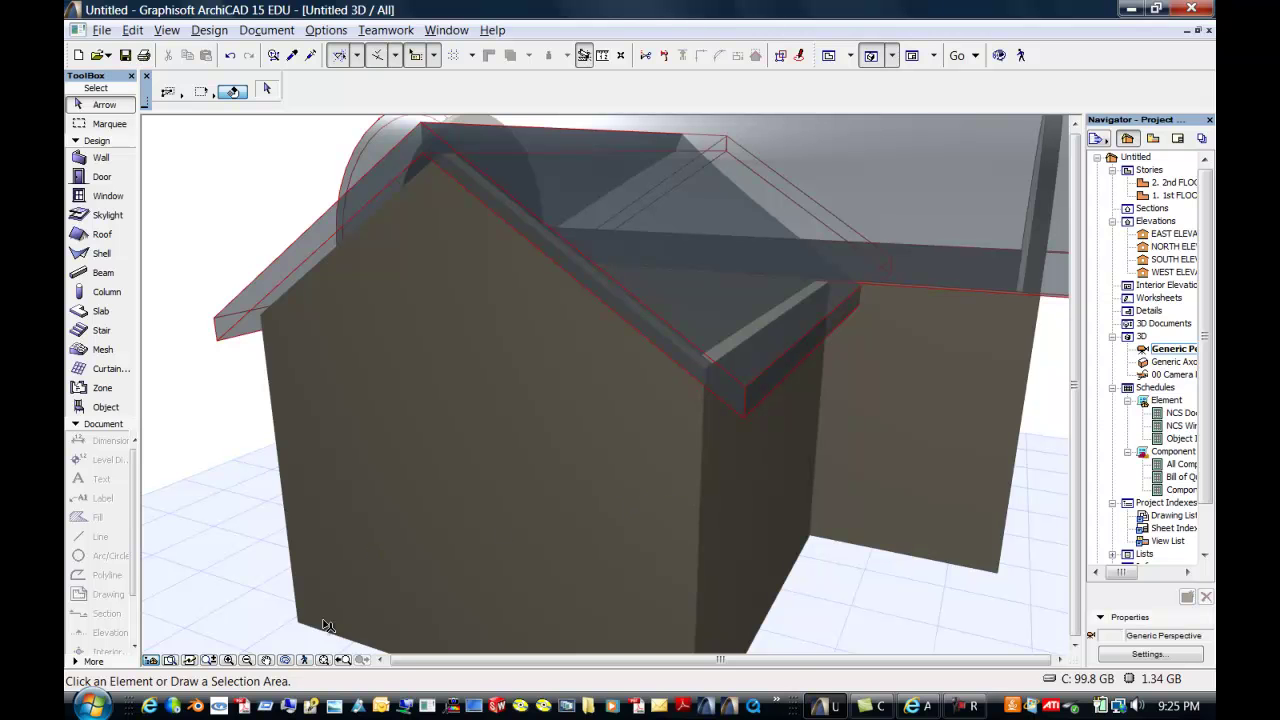
Walk around the cropped gable wall and up close to the roofs to inspect it
{"action": "left_click", "coordinate": [285, 661]}
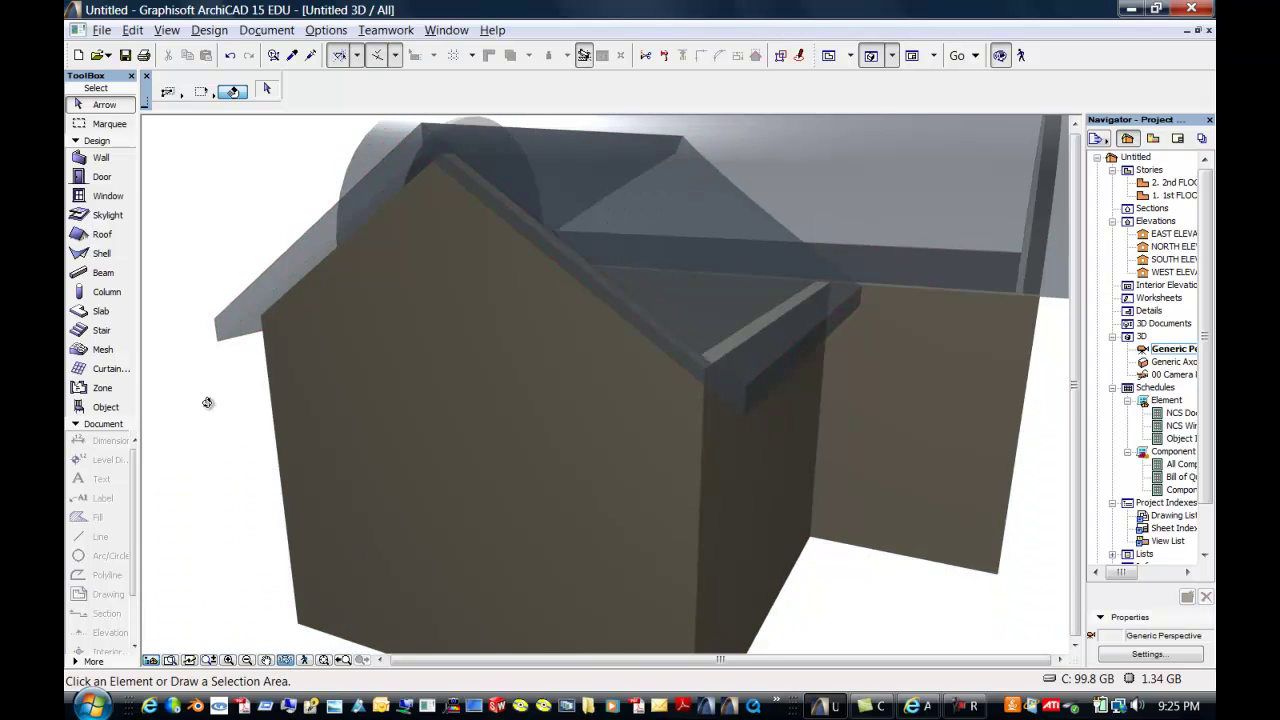
{"action": "key", "text": "Down"}
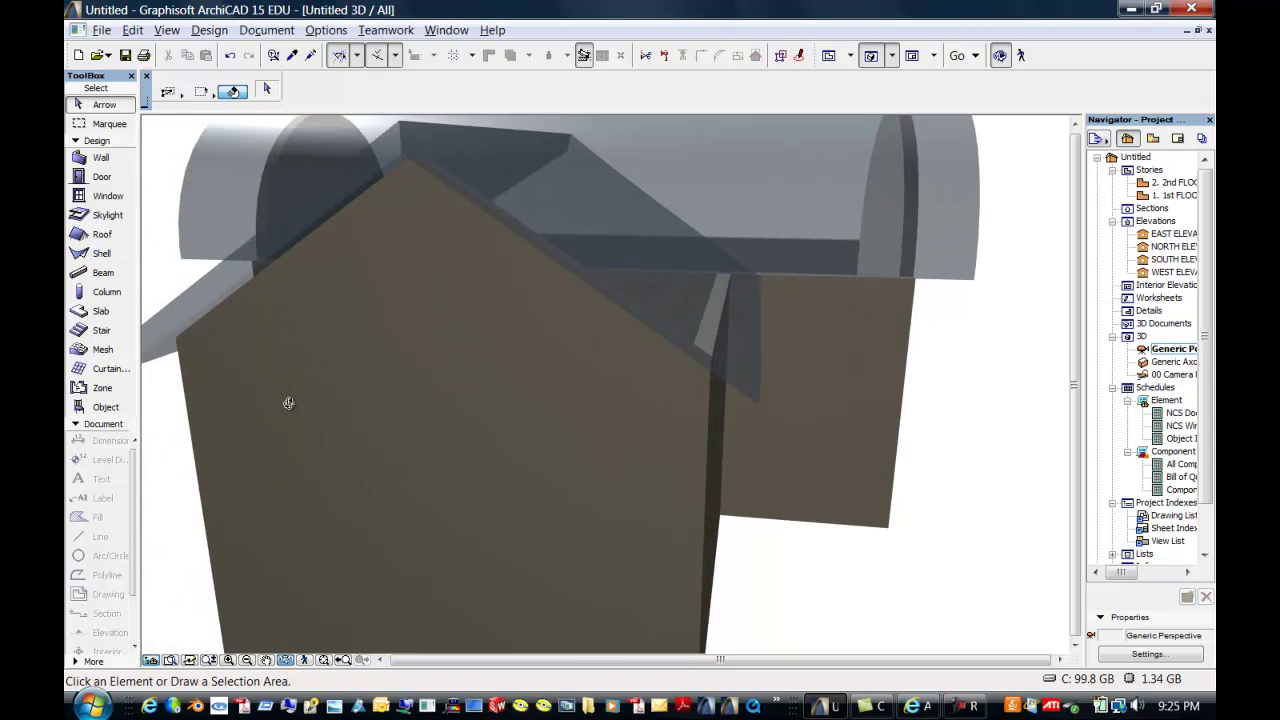
{"action": "key", "text": "Up"}
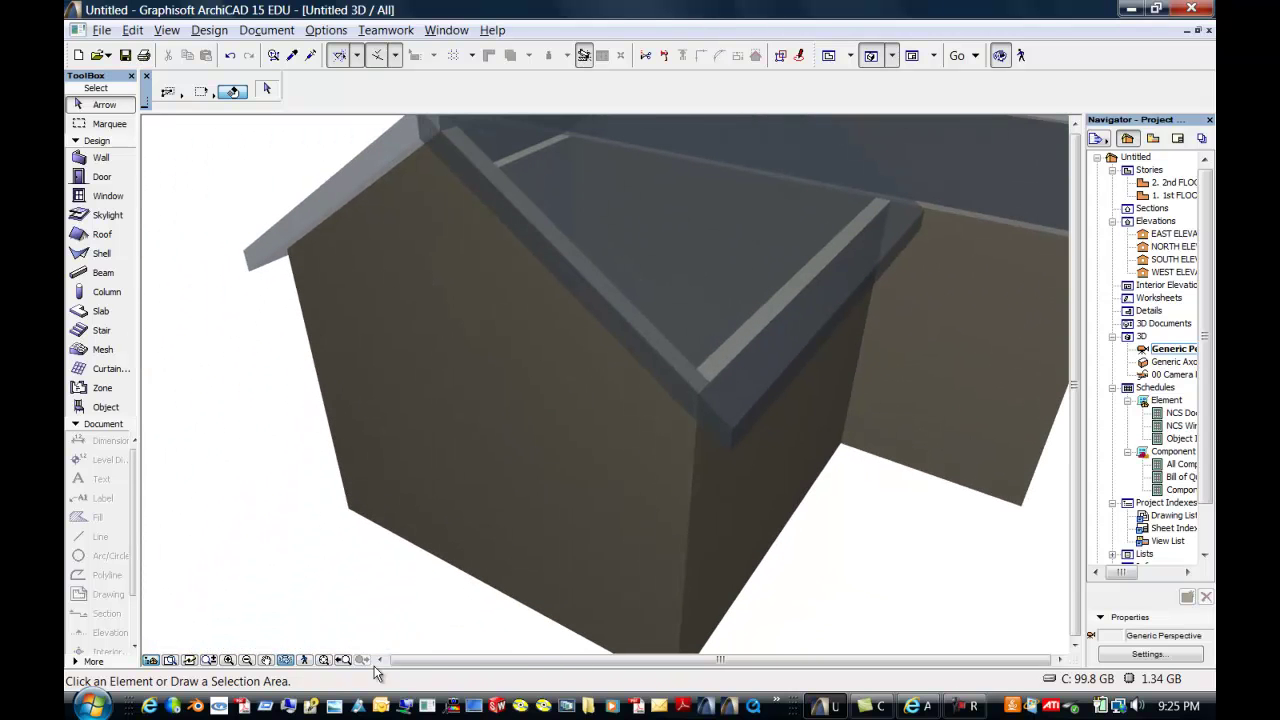
{"action": "left_click", "coordinate": [286, 662]}
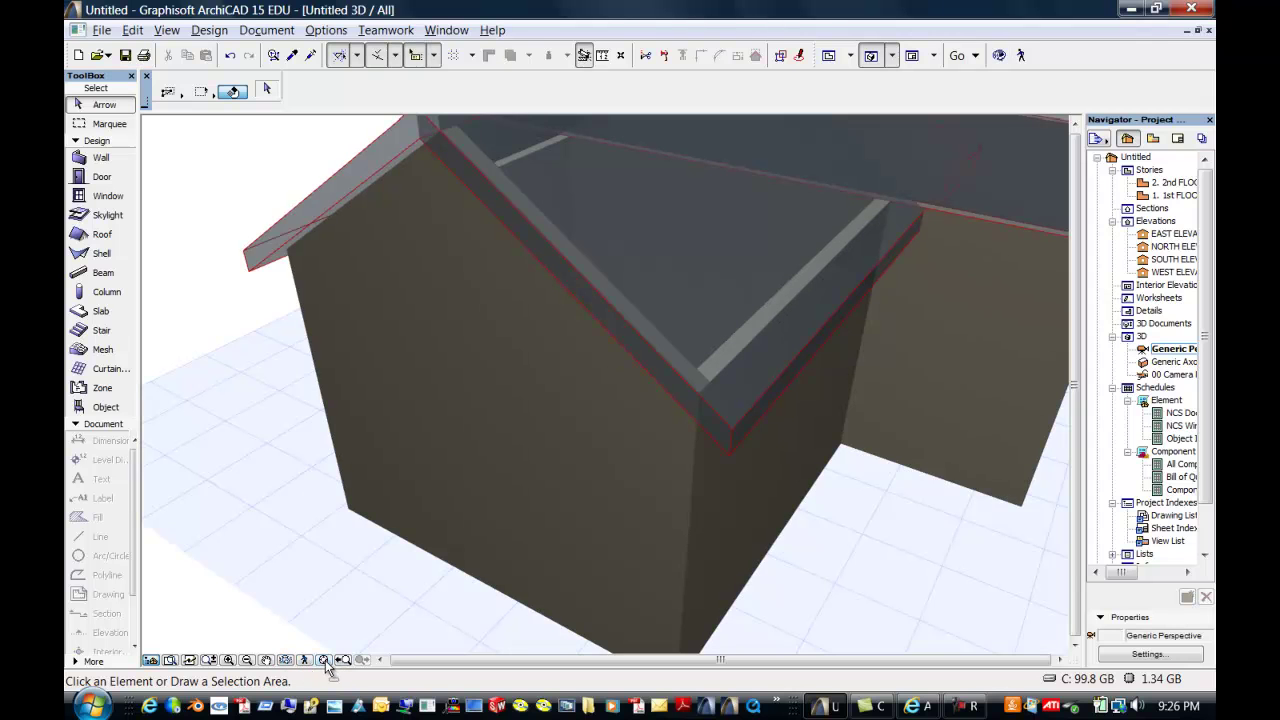
Fit the whole house in the window and orbit to look down on it
{"action": "left_click", "coordinate": [323, 661]}
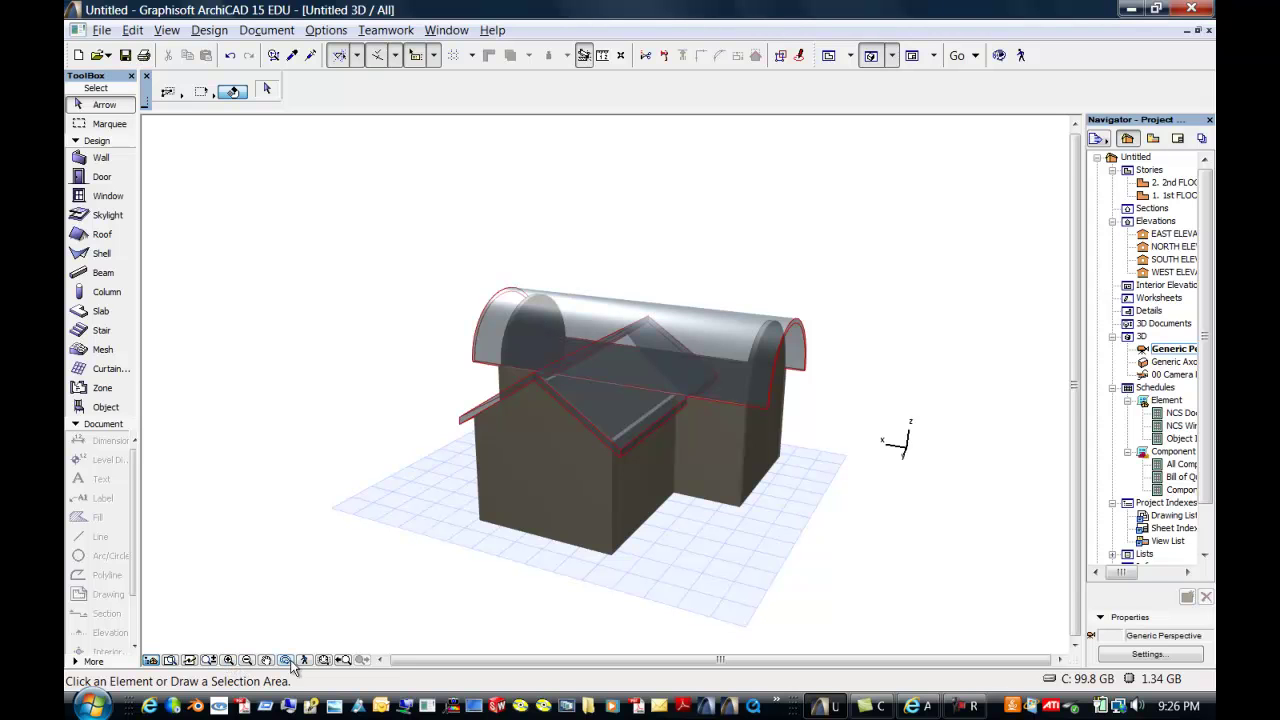
{"action": "left_click", "coordinate": [285, 660]}
{"action": "left_click_drag", "start_coordinate": [608, 436], "coordinate": [614, 455]}
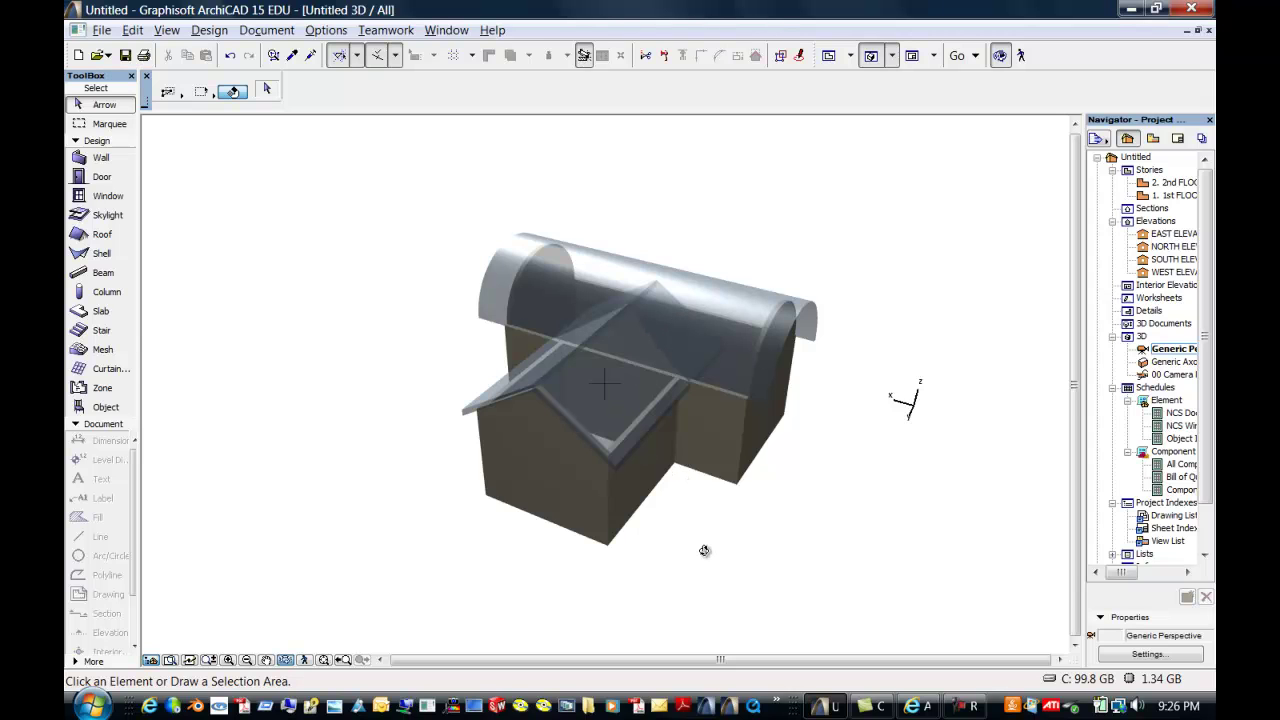
{"action": "key", "text": "ctrl+a"}
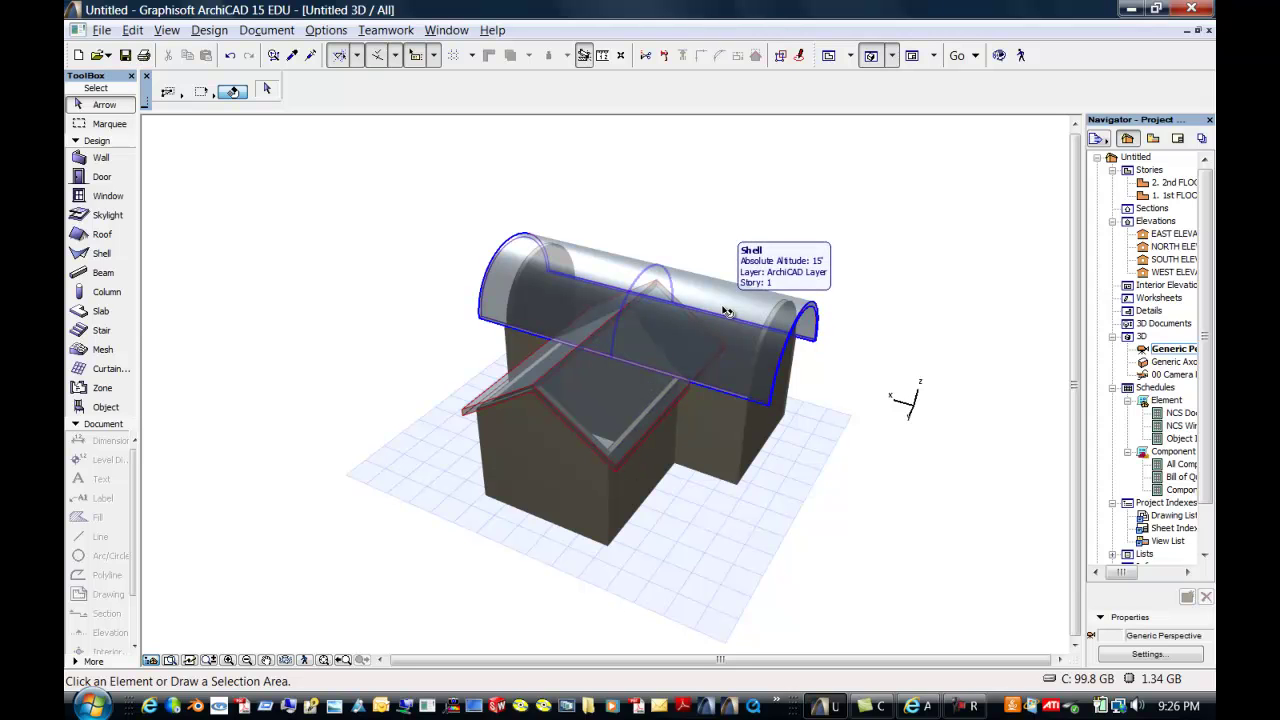
Trim both front gable roof planes against the curved barrel shell, keeping the chosen roof part
{"action": "left_click", "coordinate": [595, 408]}
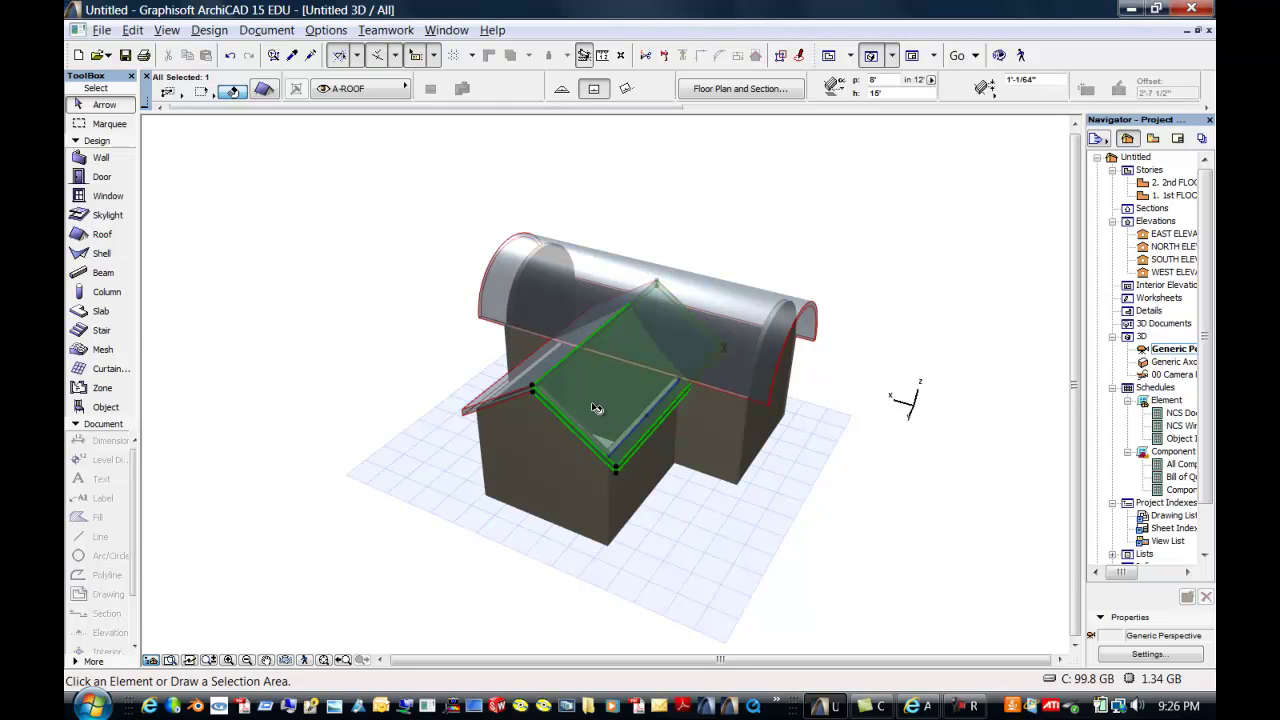
{"action": "left_click", "coordinate": [536, 370], "text": "shift"}
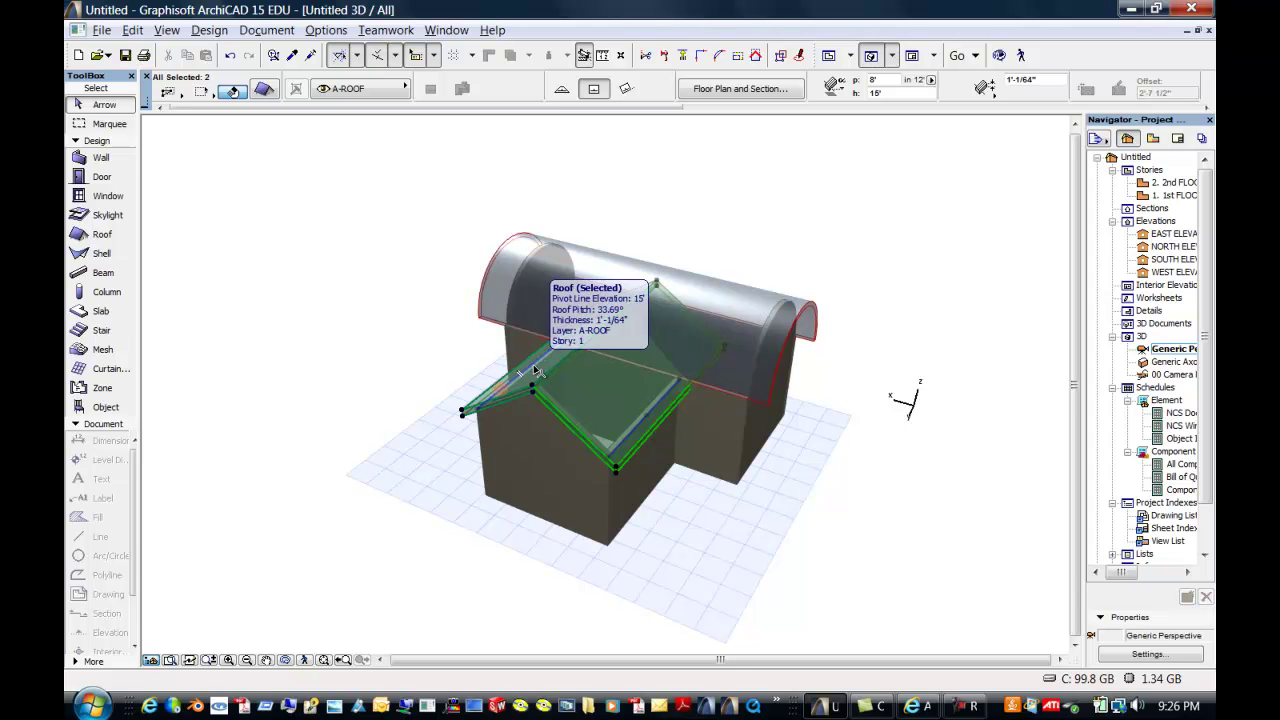
{"action": "right_click", "coordinate": [536, 370]}
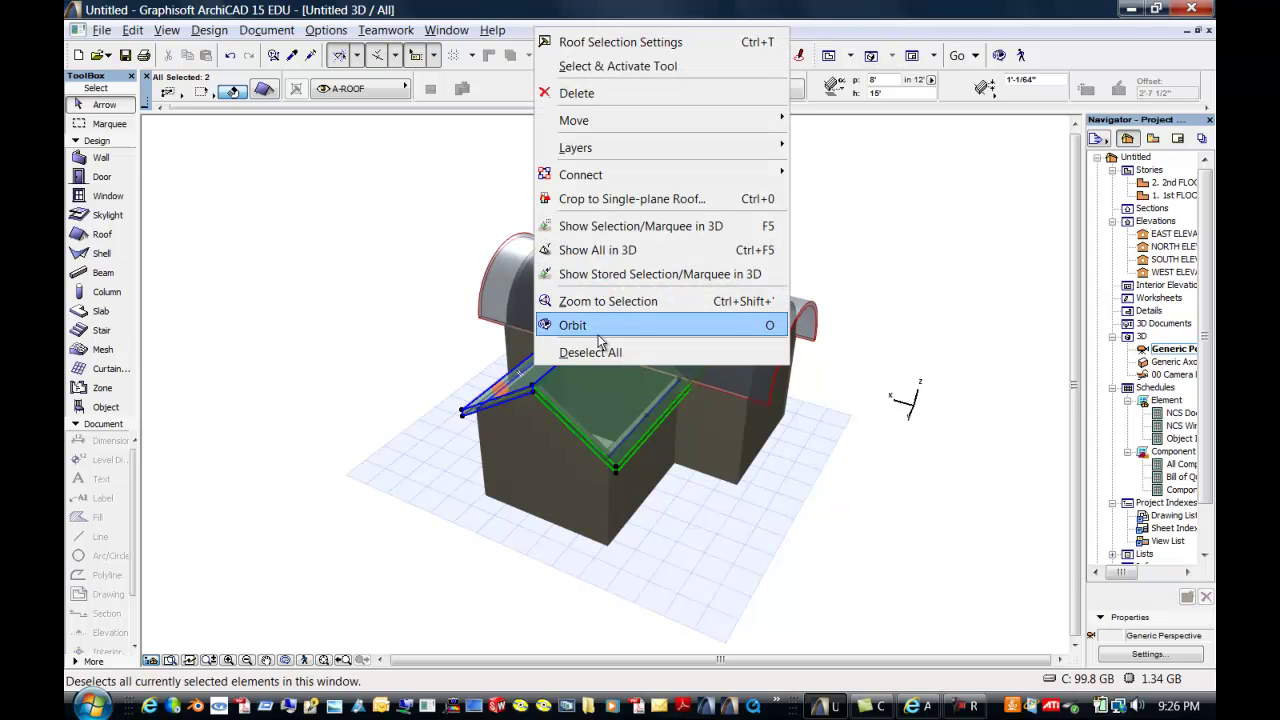
{"action": "mouse_move", "coordinate": [718, 176]}
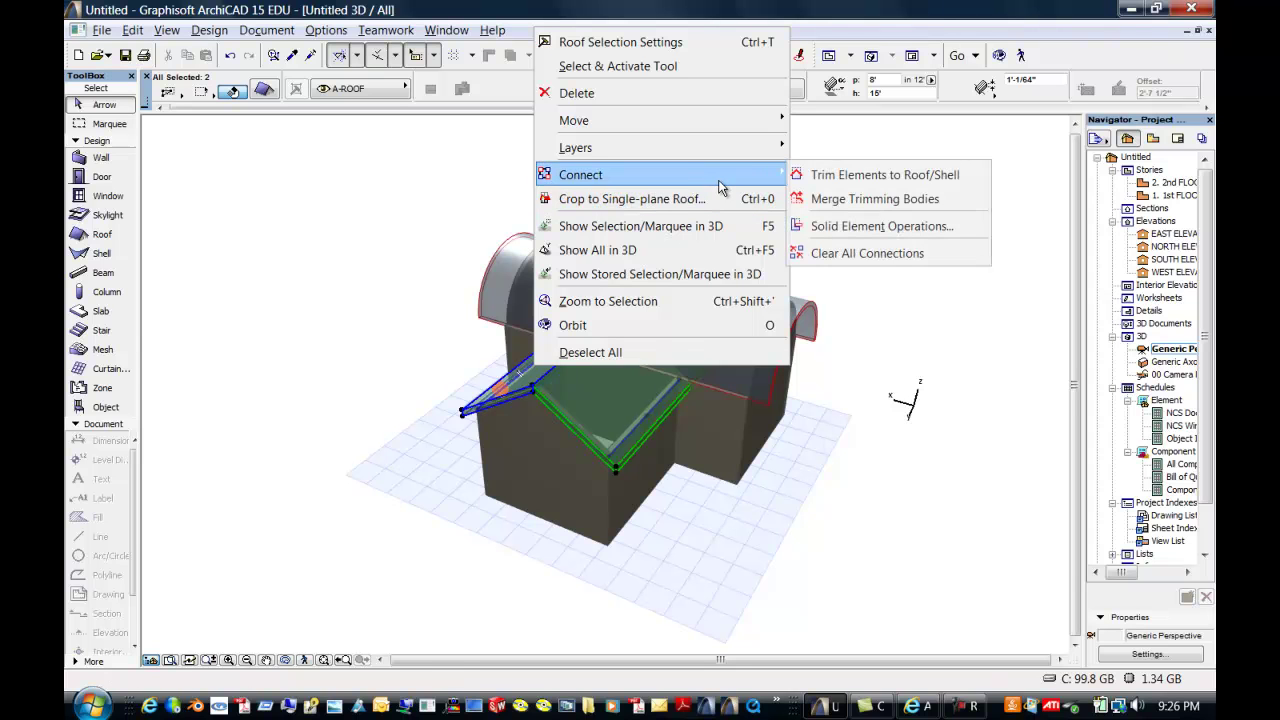
{"action": "left_click", "coordinate": [840, 183]}
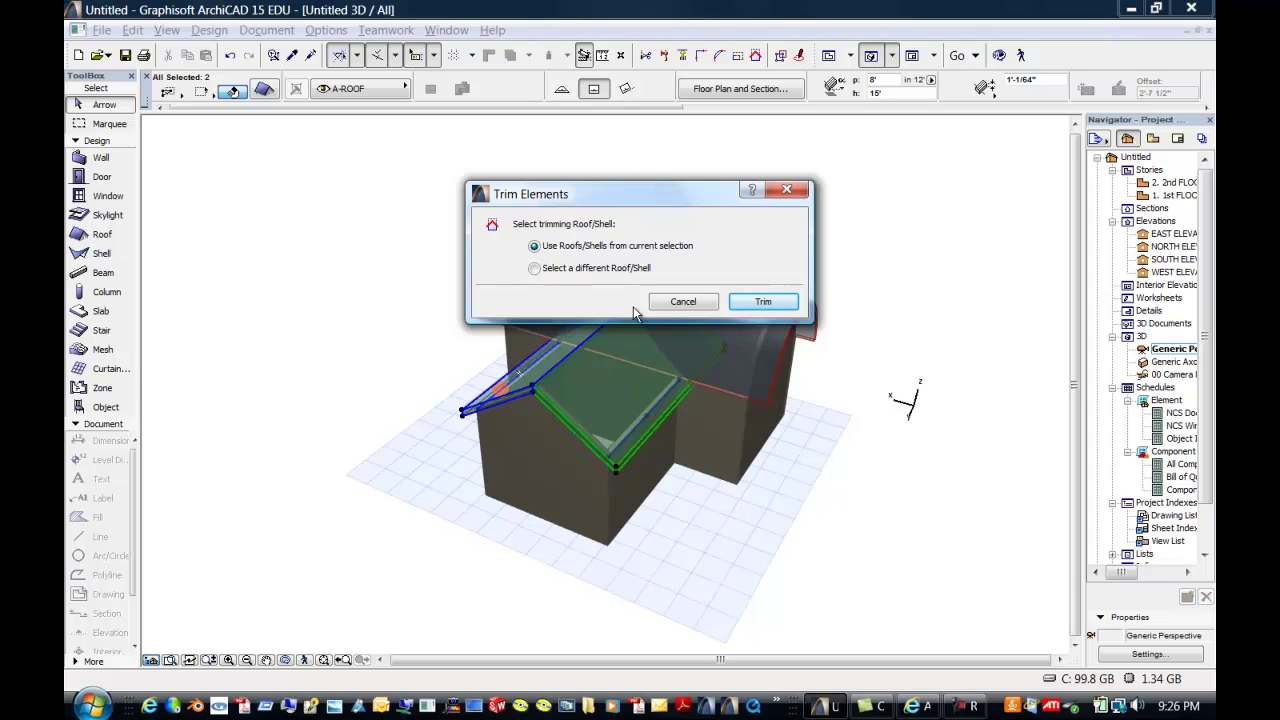
{"action": "left_click", "coordinate": [532, 268]}
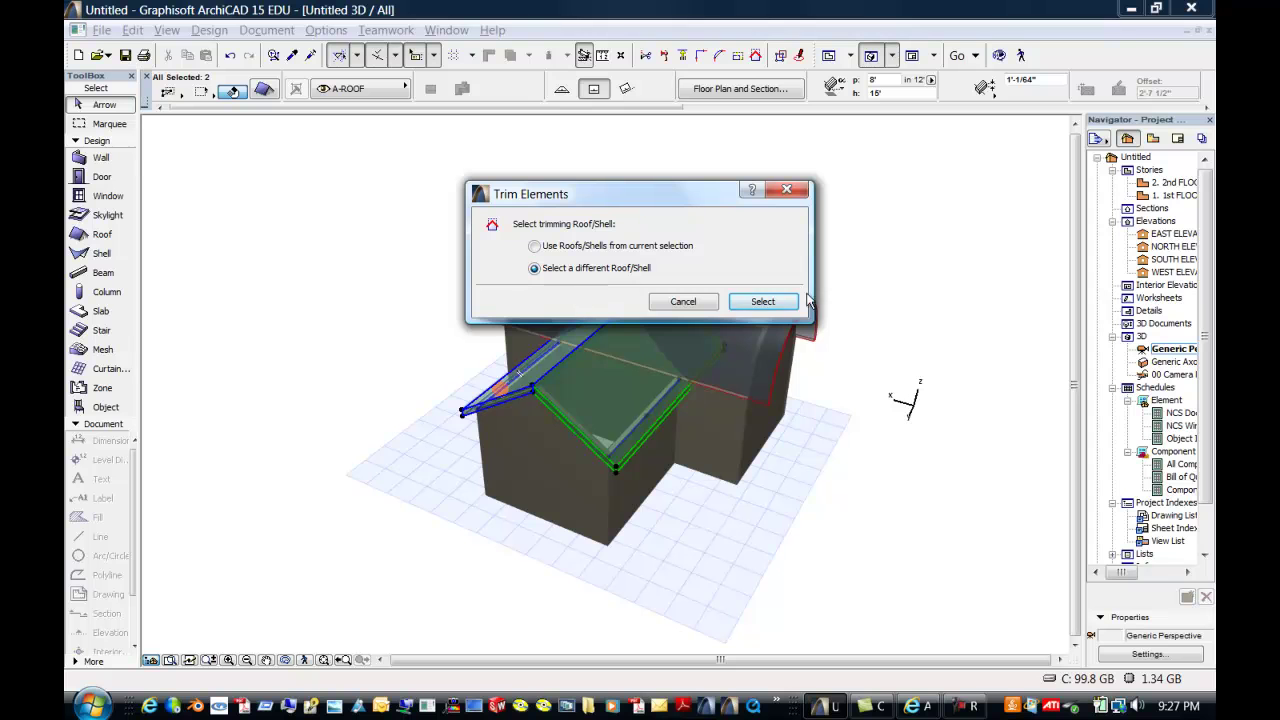
{"action": "left_click", "coordinate": [763, 304]}
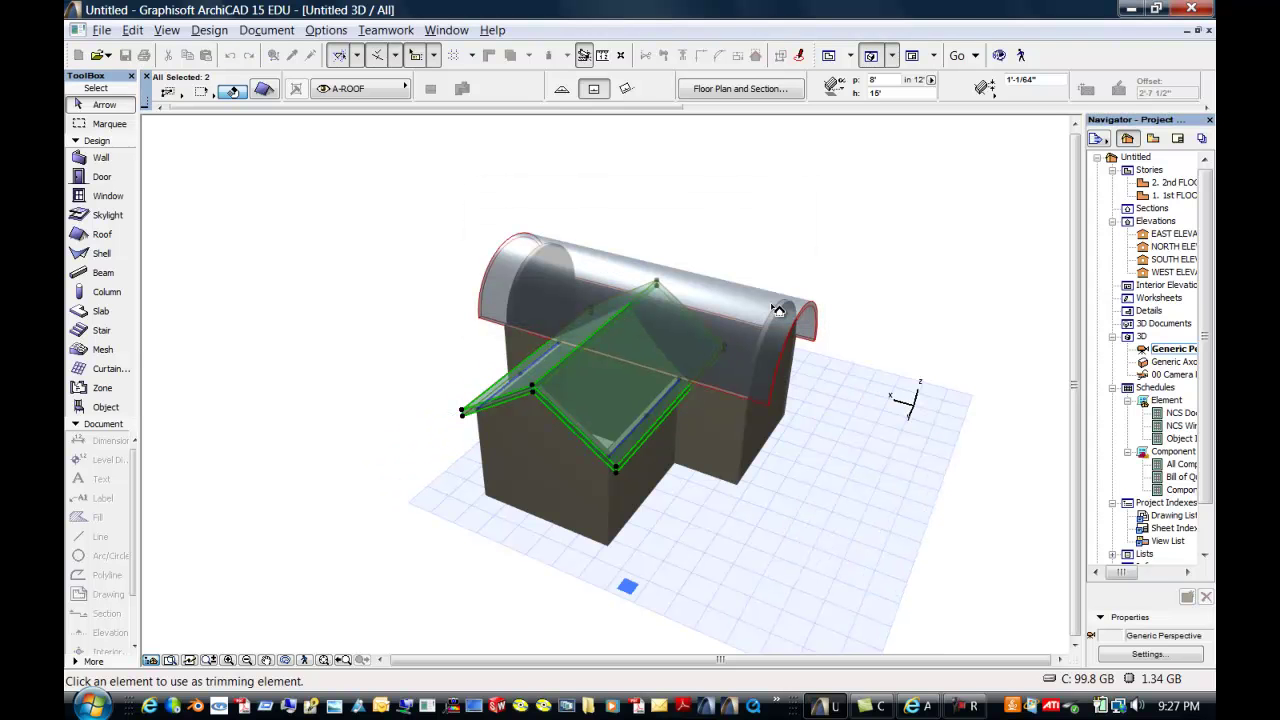
{"action": "left_click", "coordinate": [728, 296]}
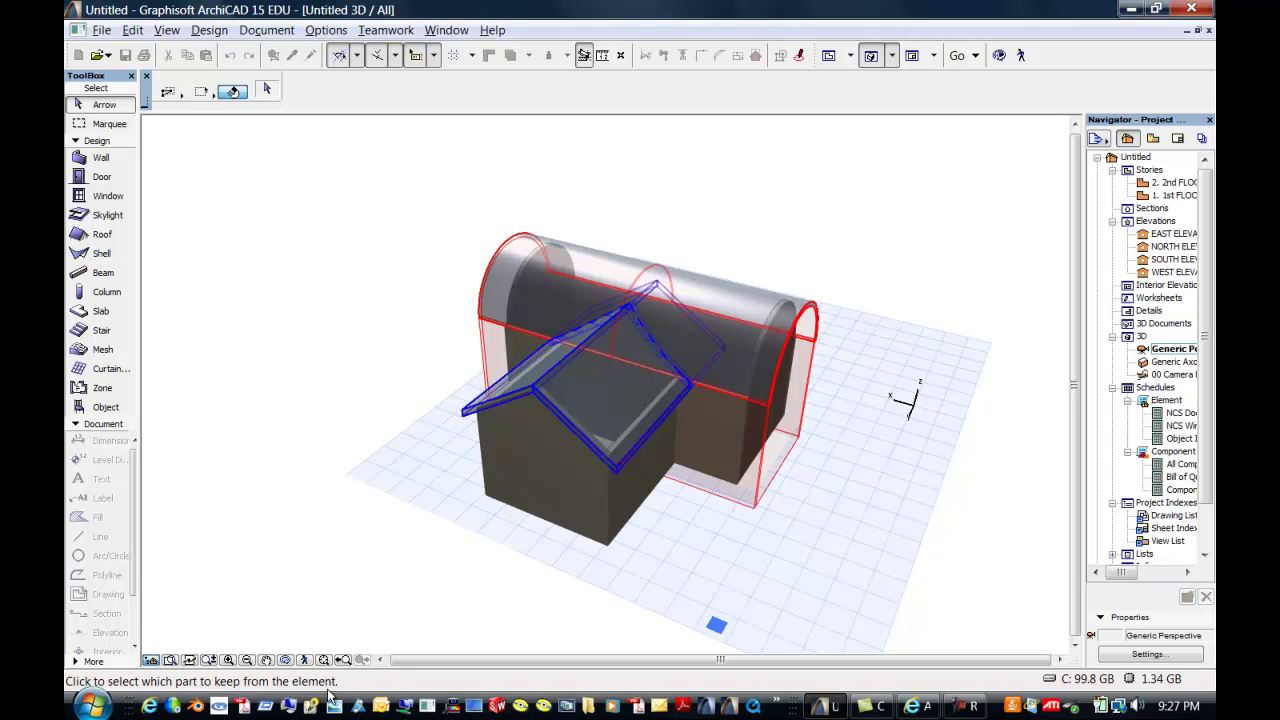
{"action": "left_click", "coordinate": [589, 387]}
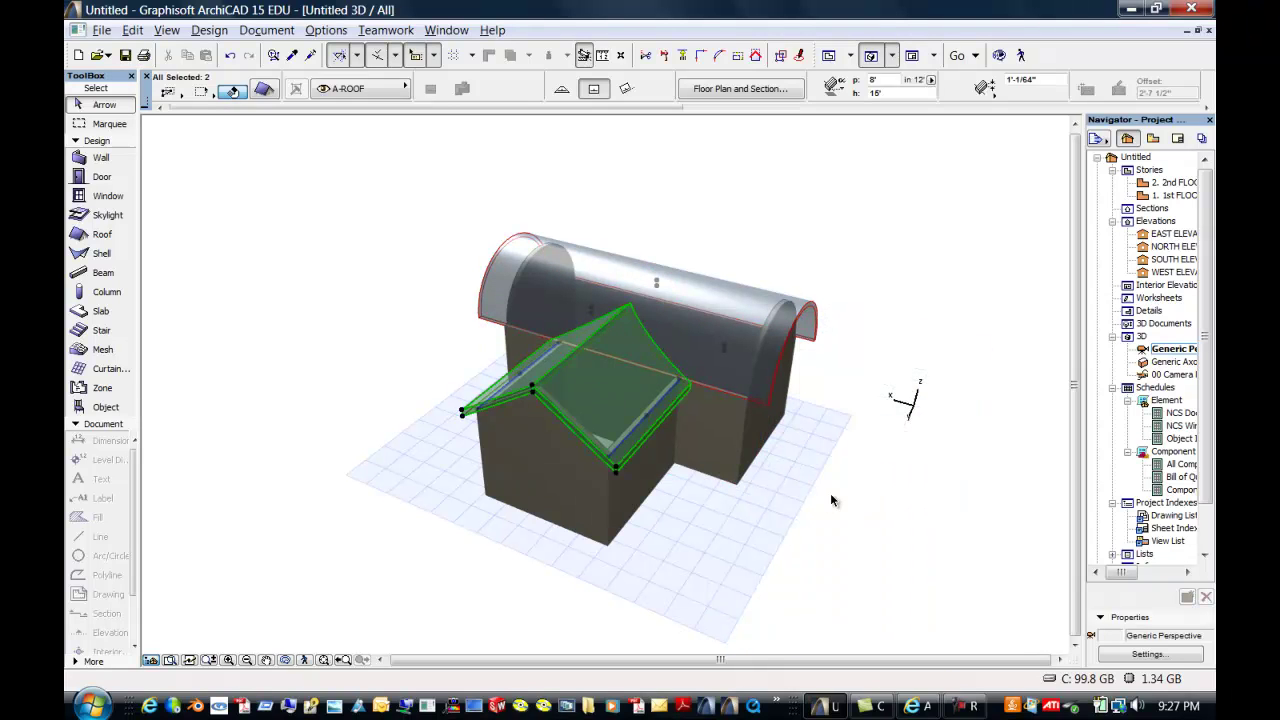
{"action": "key", "text": "Escape"}
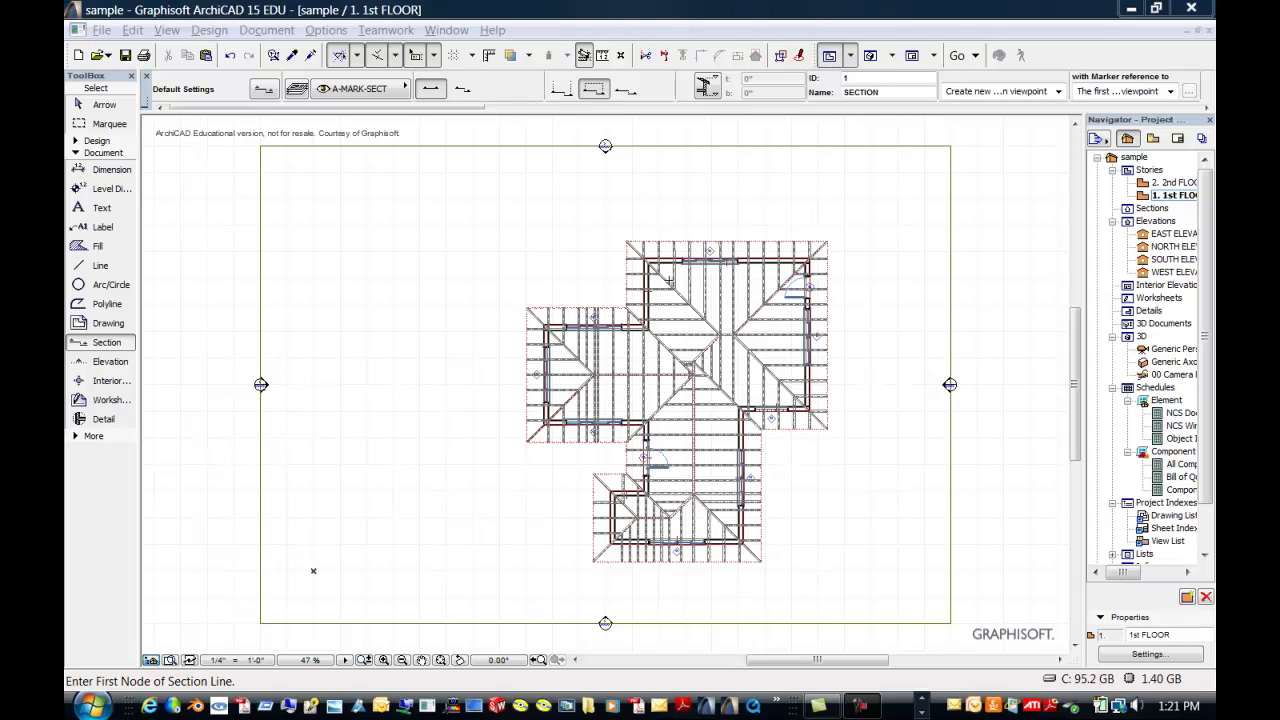
{"action": "left_click", "coordinate": [75, 153]}
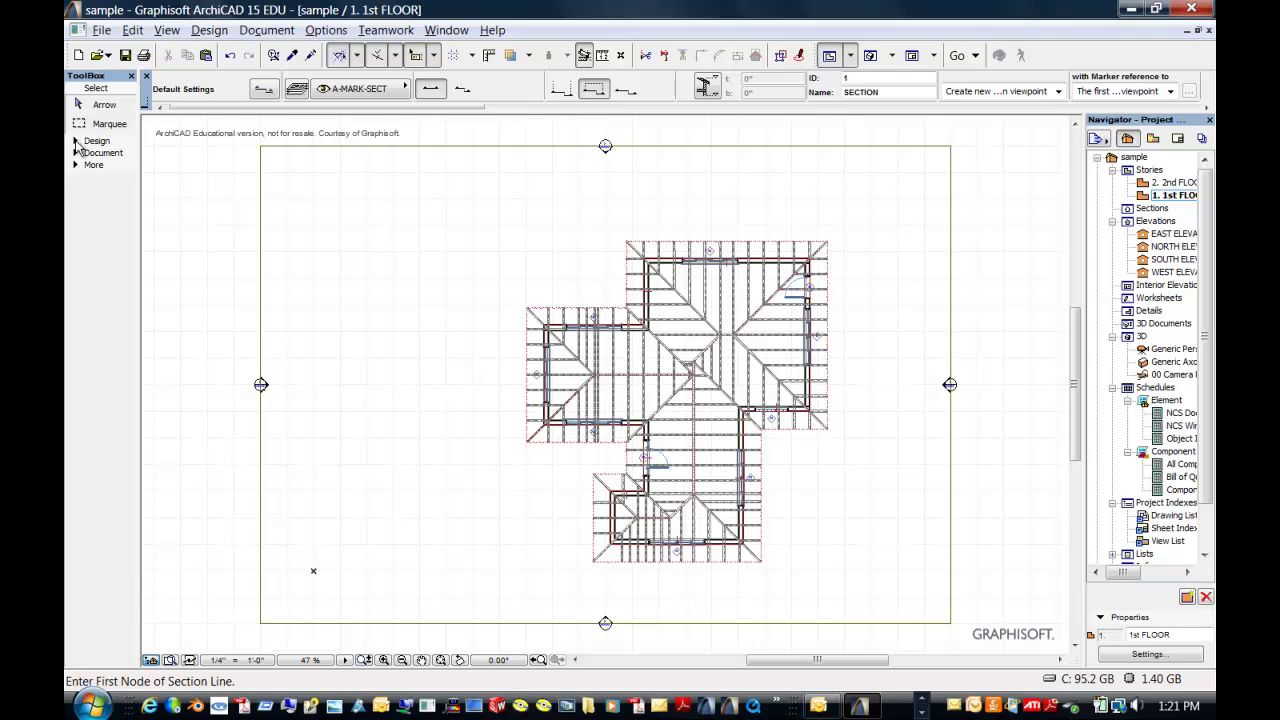
{"action": "left_click", "coordinate": [76, 141]}
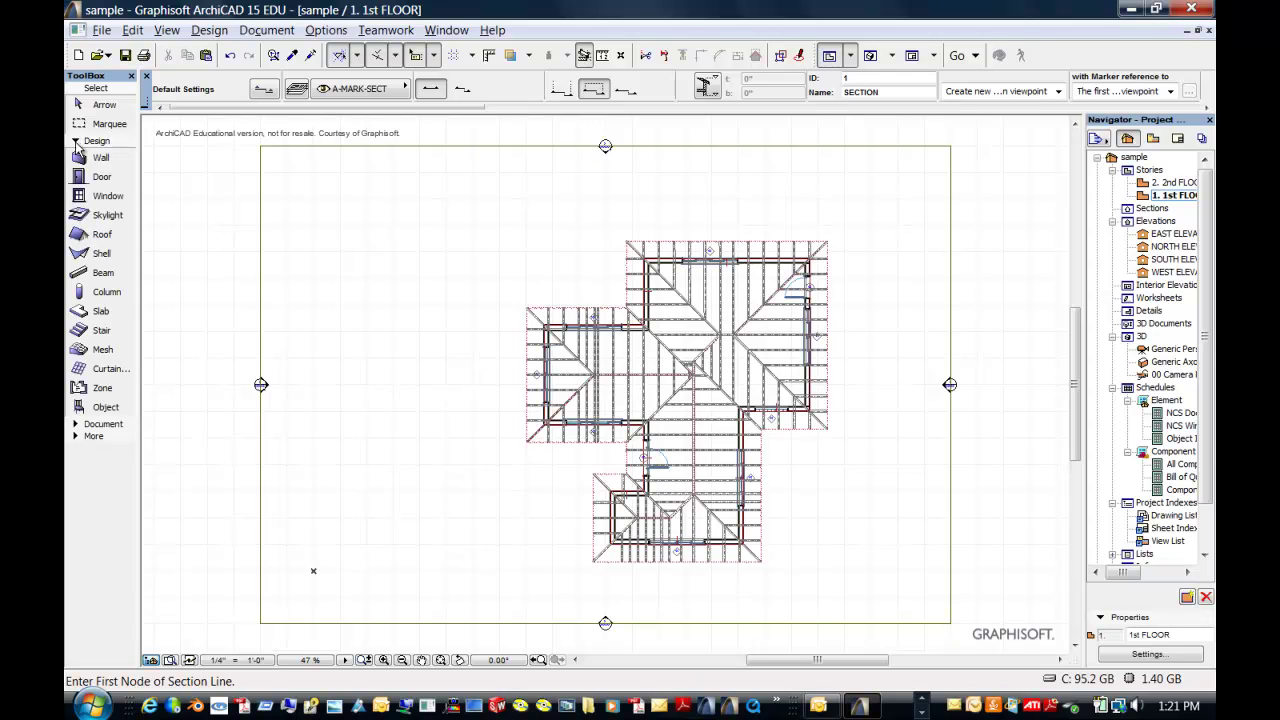
{"action": "left_click", "coordinate": [77, 428]}
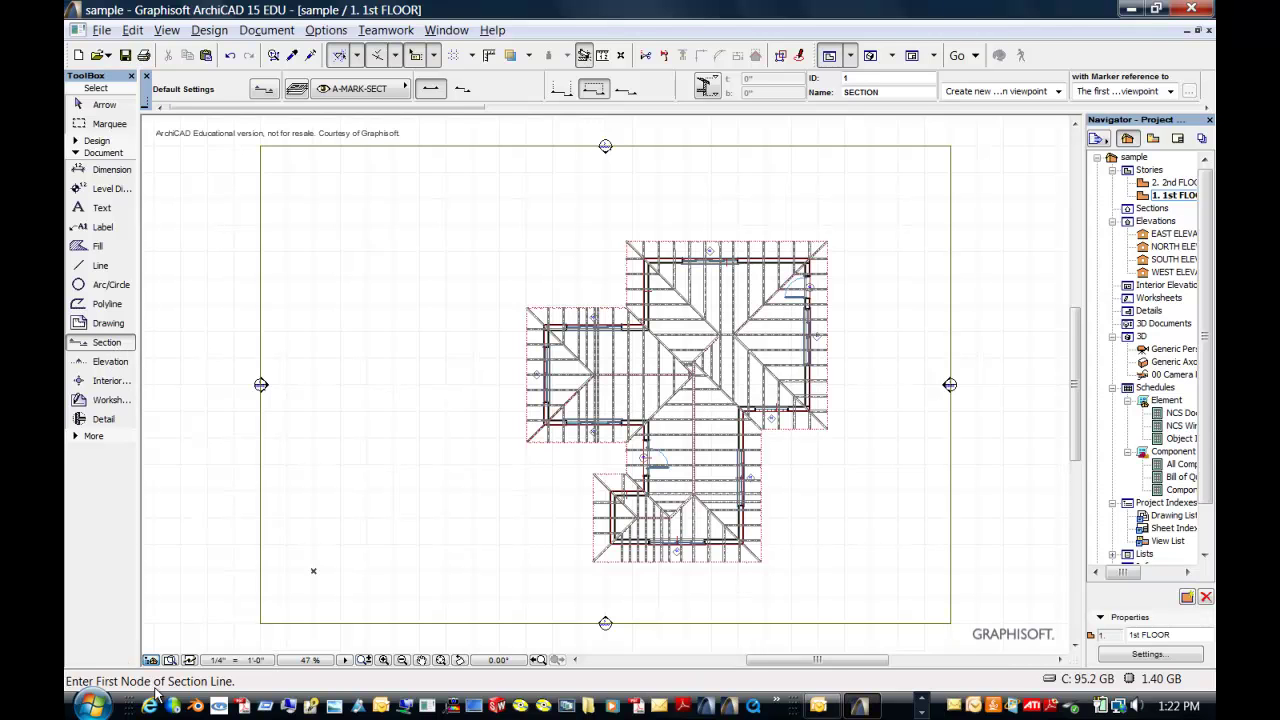
Draw a section line from left to right across the house, looking toward the lower plan
{"action": "left_click", "coordinate": [472, 373]}
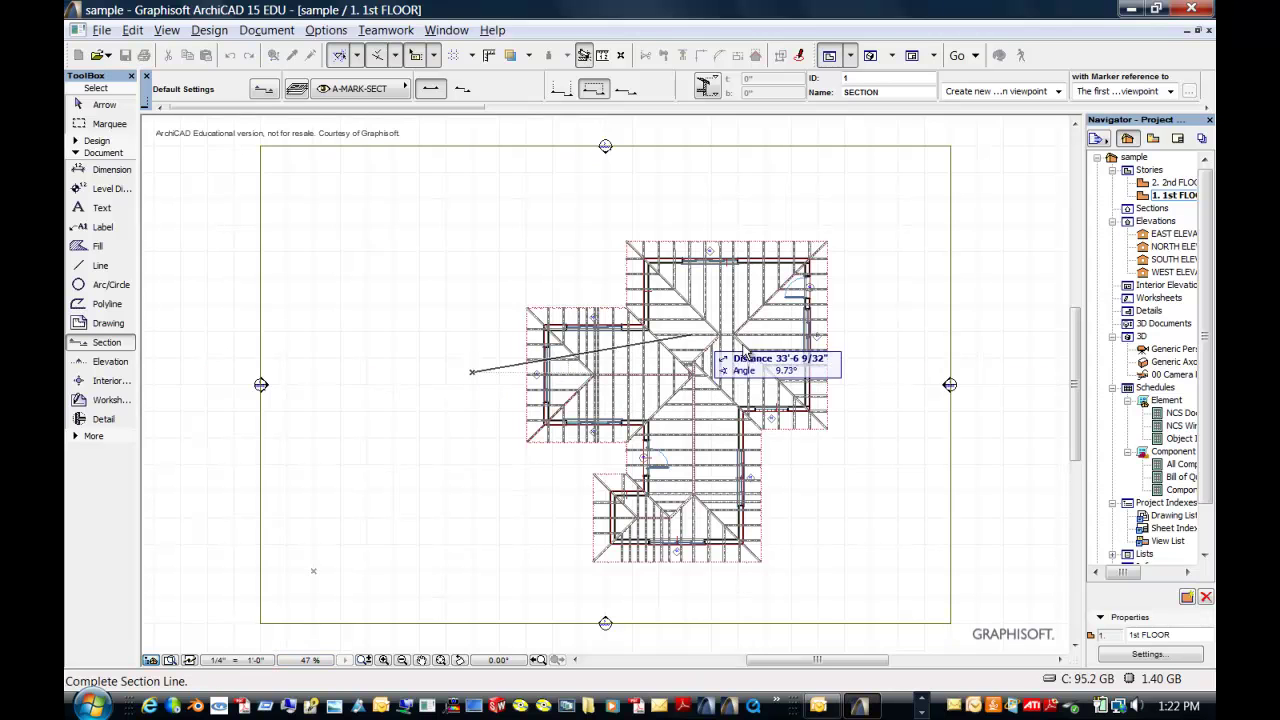
{"action": "left_click", "coordinate": [903, 364]}
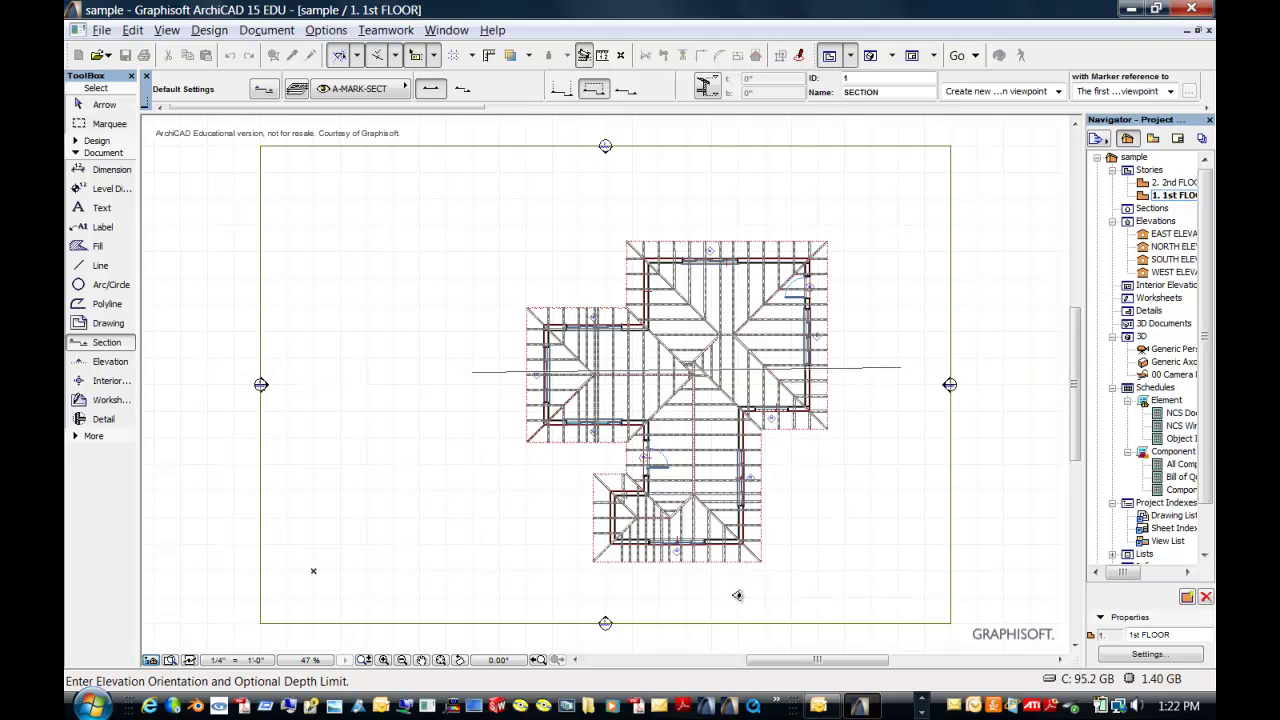
{"action": "left_click", "coordinate": [738, 596]}
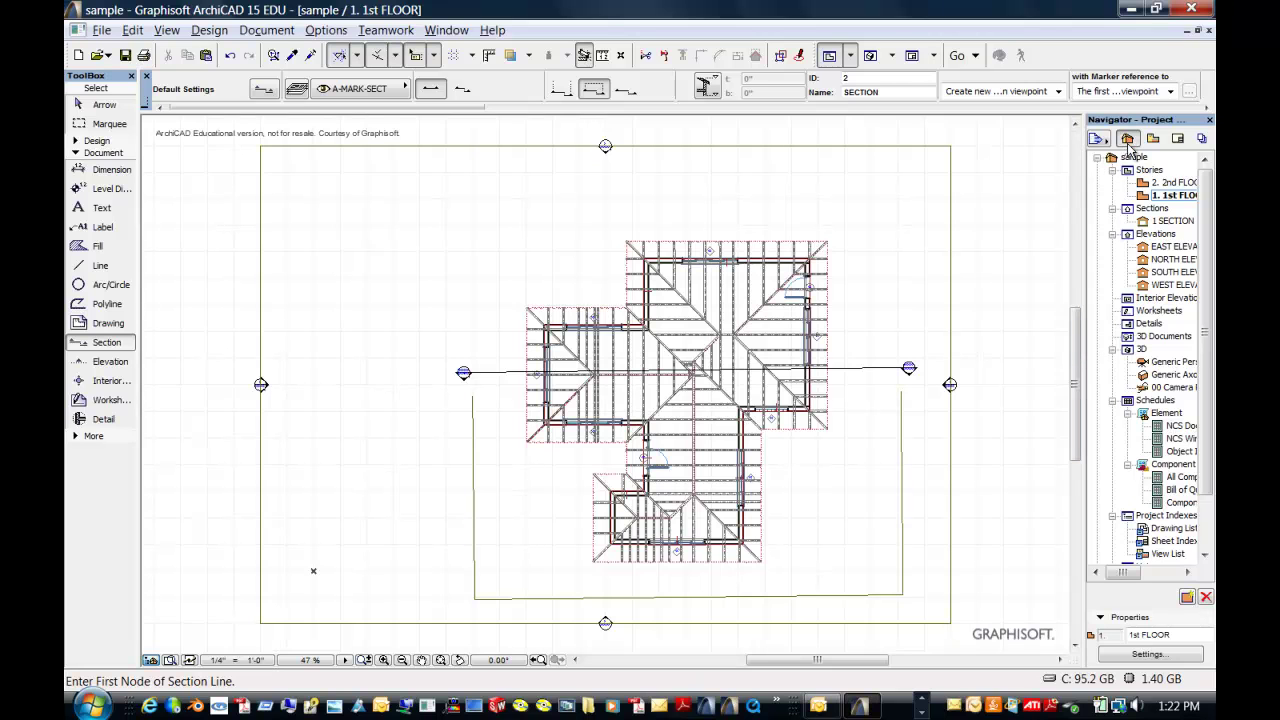
{"action": "left_click", "coordinate": [1112, 208]}
{"action": "left_click", "coordinate": [1112, 208]}
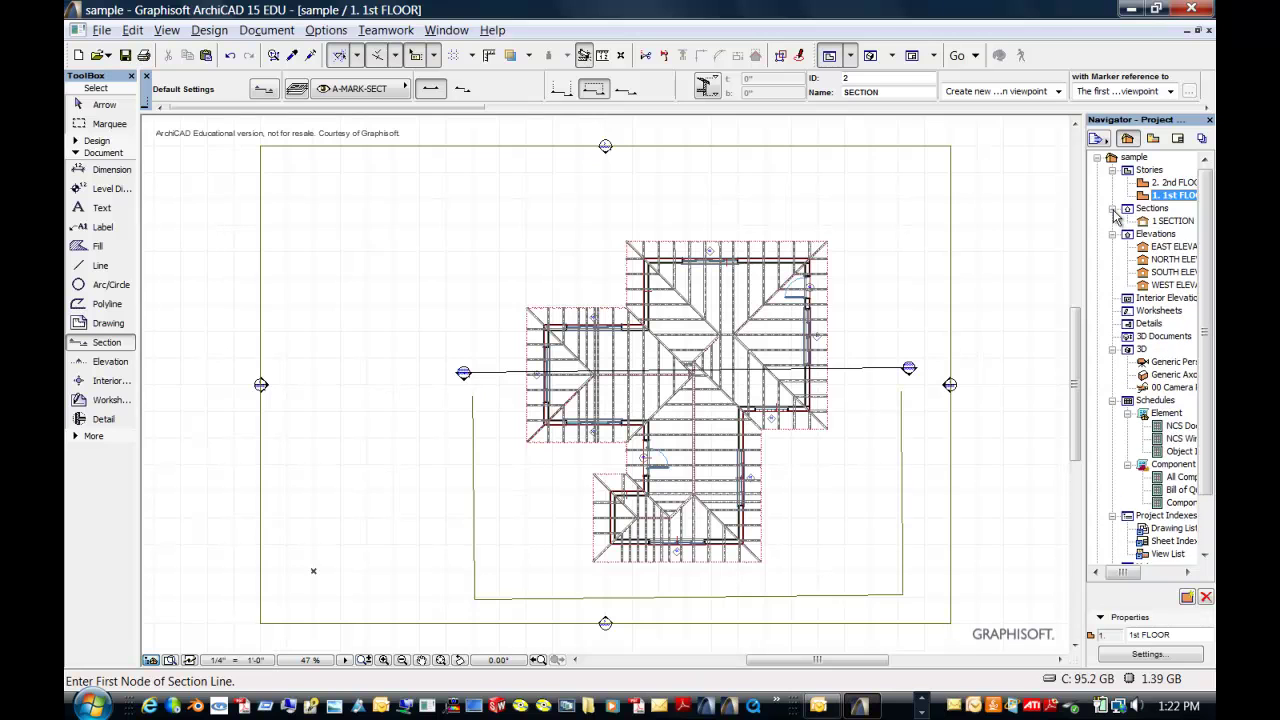
Open the 1 SECTION view from the Navigator and switch to the Arrow tool
{"action": "double_click", "coordinate": [1168, 222]}
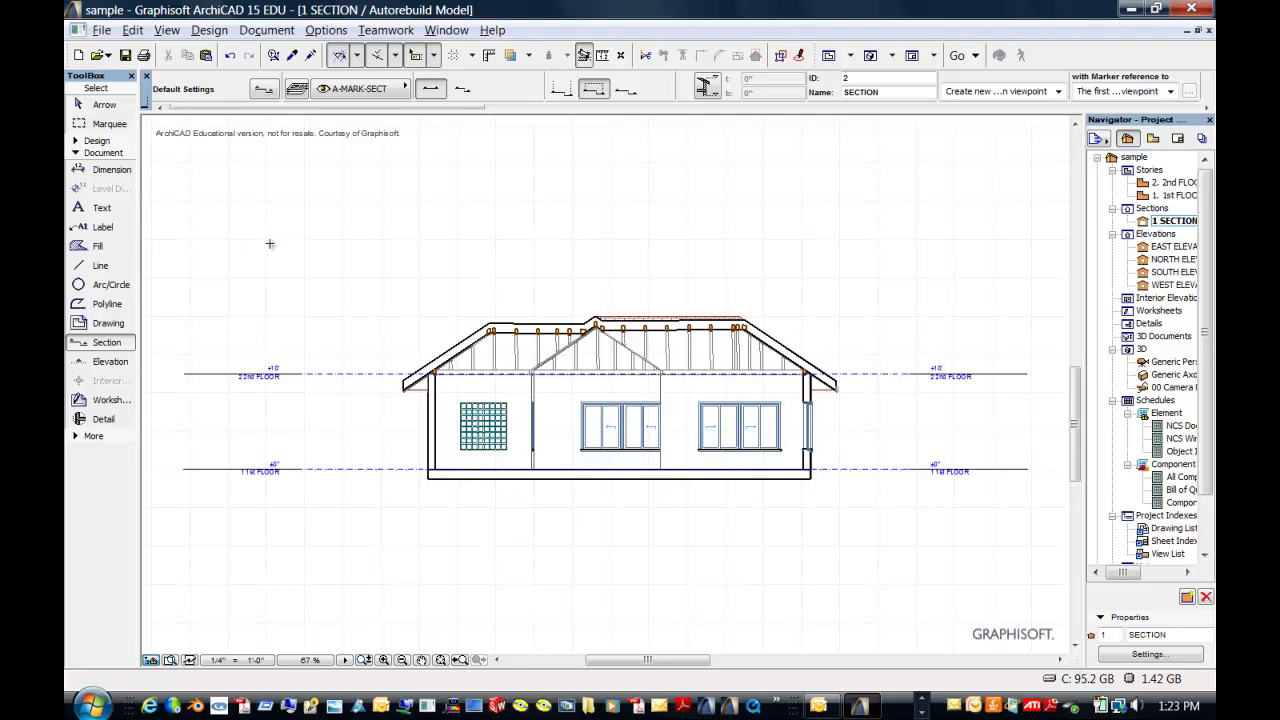
{"action": "left_click", "coordinate": [113, 107]}
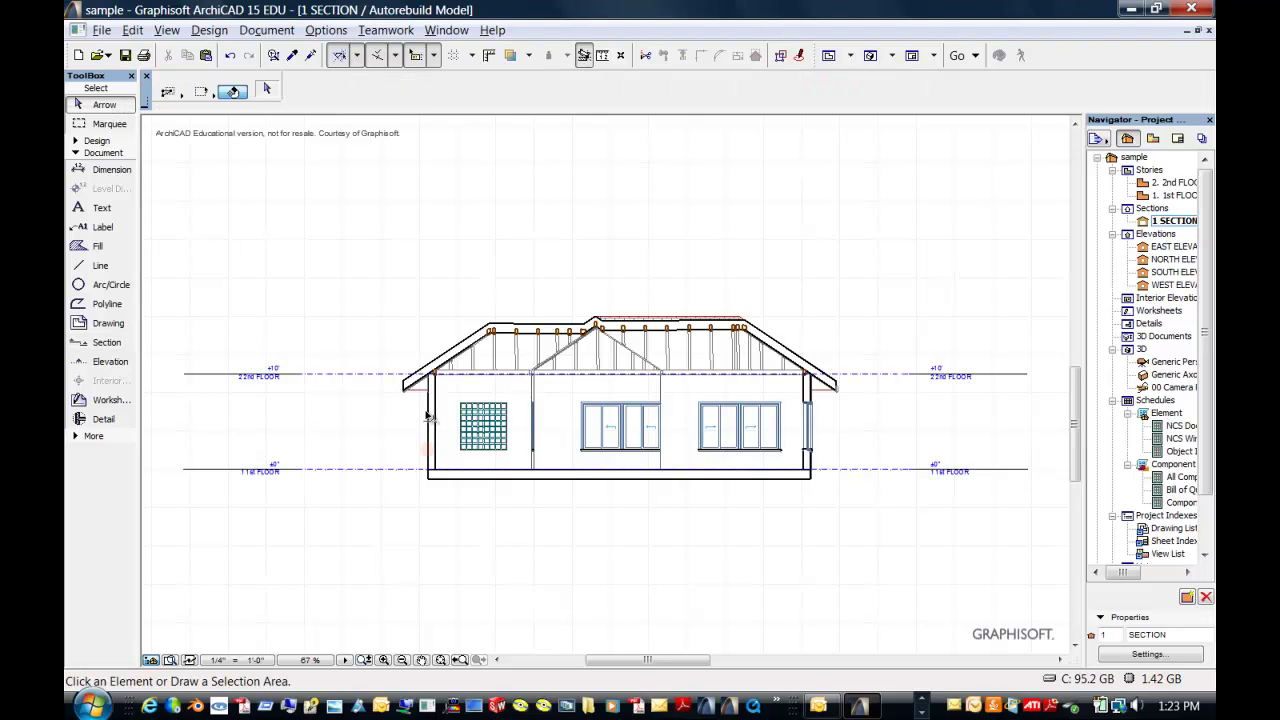
Apply the 04 | Block Masonry cut fill to the left and right exterior walls in the section
{"action": "left_click", "coordinate": [429, 446]}
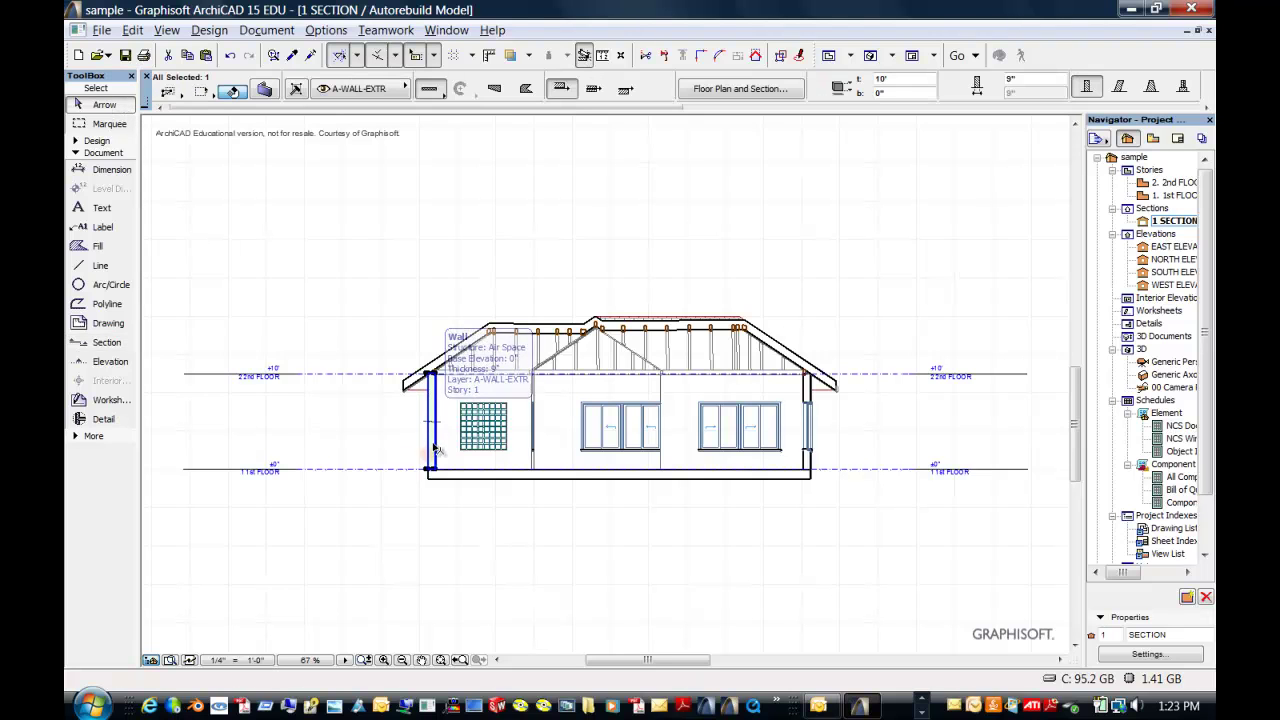
{"action": "left_click", "coordinate": [811, 466], "text": "shift"}
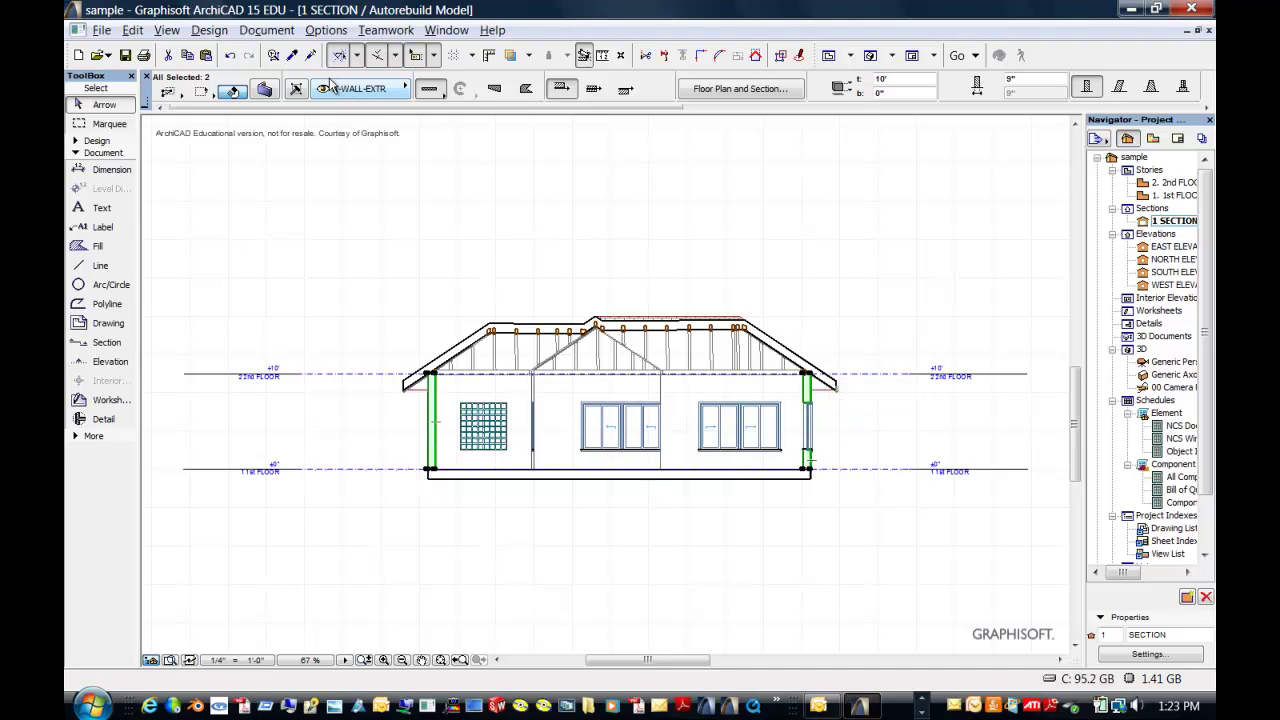
{"action": "left_click", "coordinate": [265, 90]}
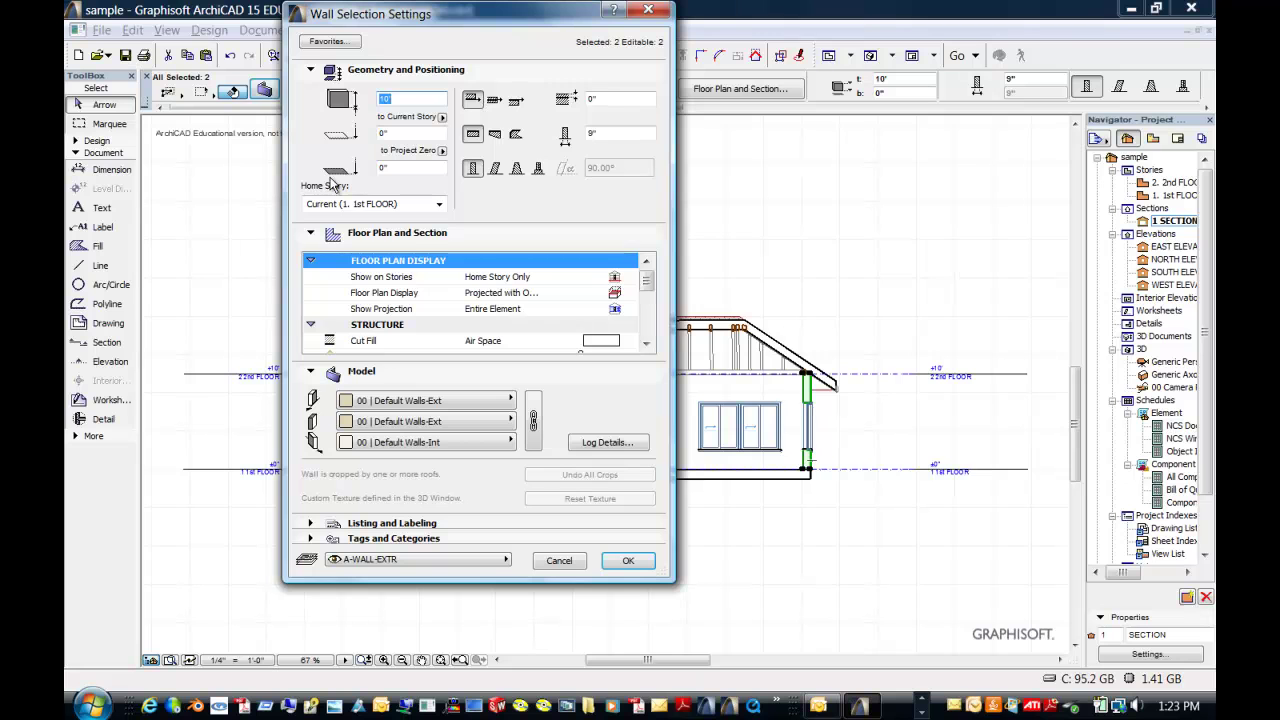
{"action": "left_click", "coordinate": [595, 344]}
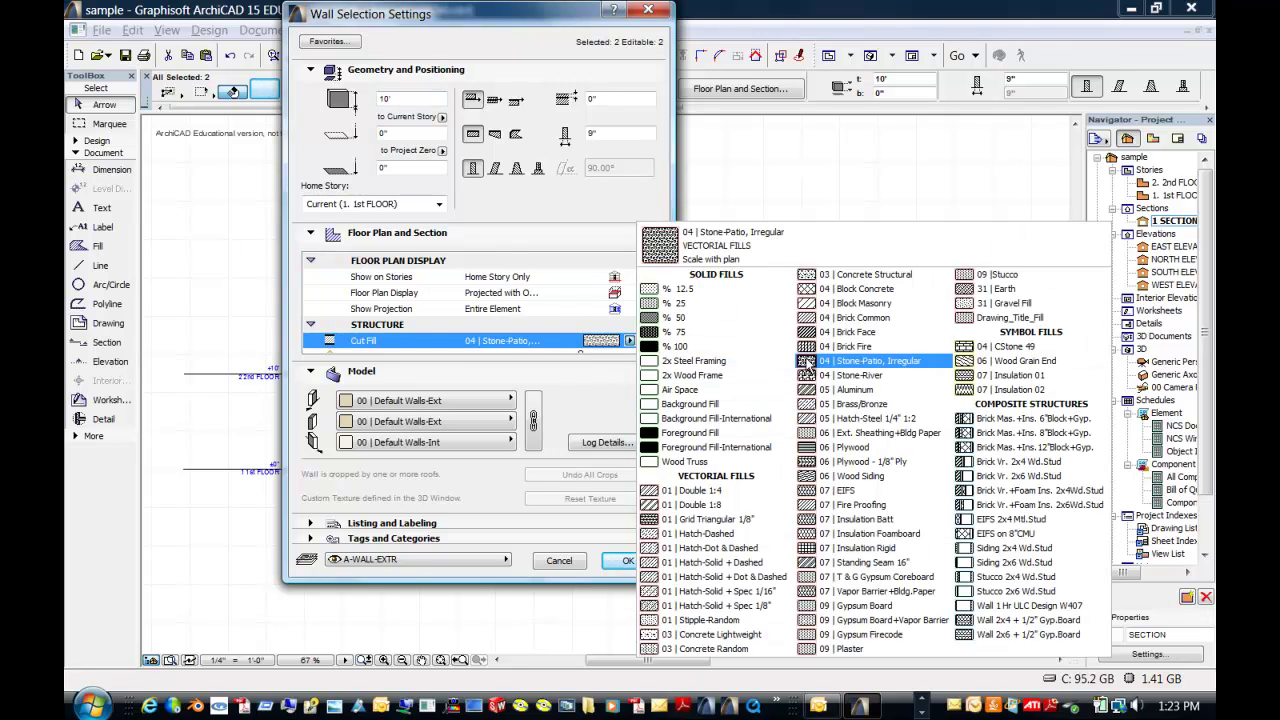
{"action": "left_click", "coordinate": [825, 303]}
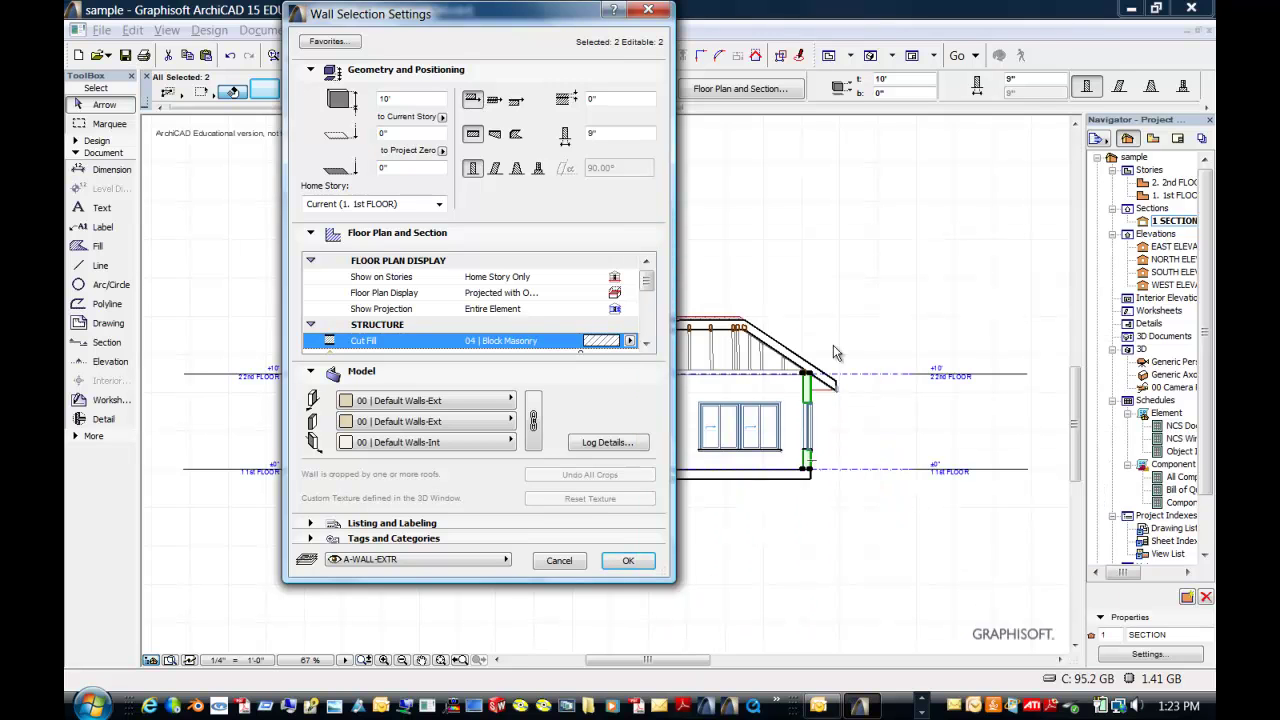
{"action": "left_click", "coordinate": [628, 560]}
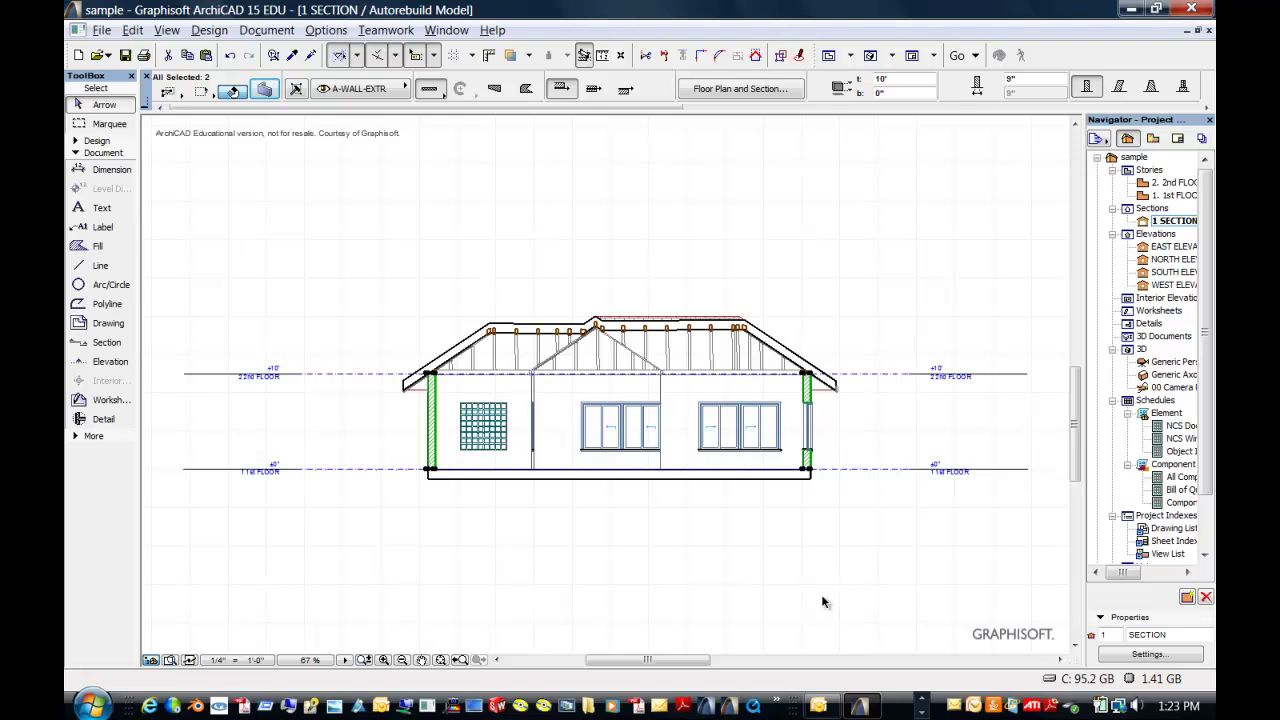
{"action": "left_click", "coordinate": [544, 570]}
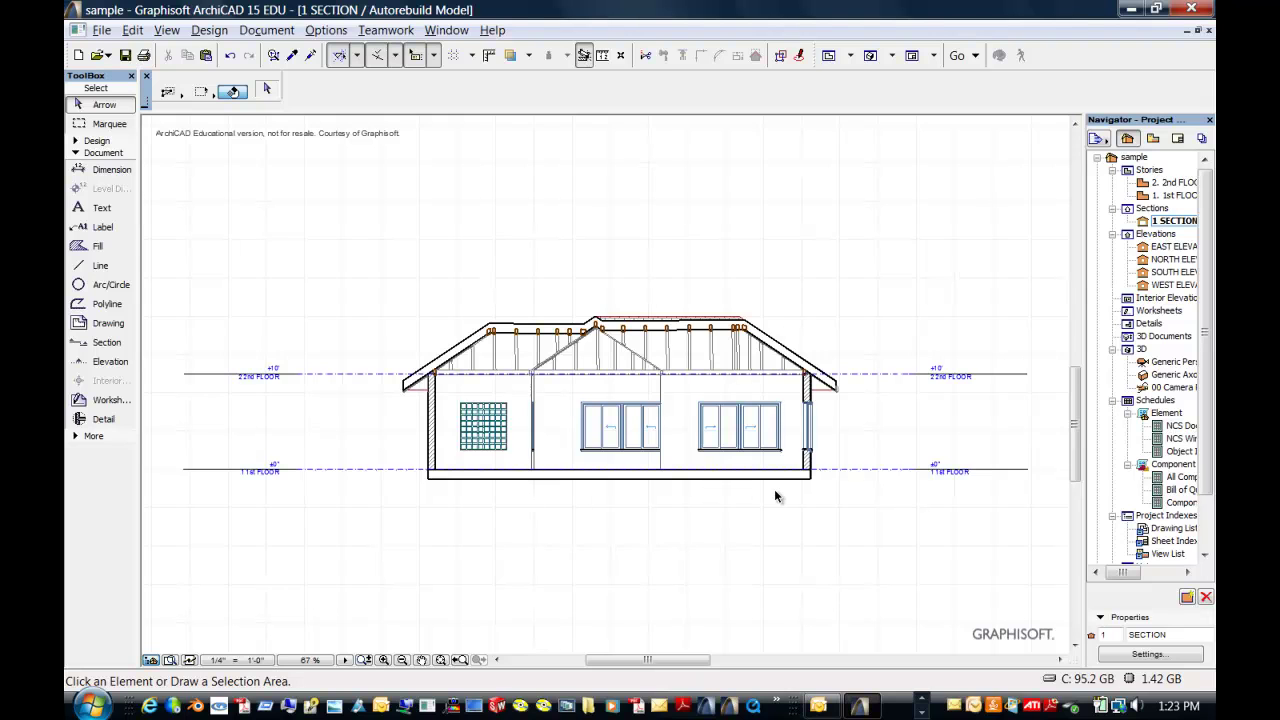
{"action": "left_click", "coordinate": [740, 478]}
{"action": "left_click", "coordinate": [665, 299]}
On the 1st floor plan, draw a rectangular terrain mesh enclosing the house, then view the East Elevation
{"action": "double_click", "coordinate": [1145, 197]}
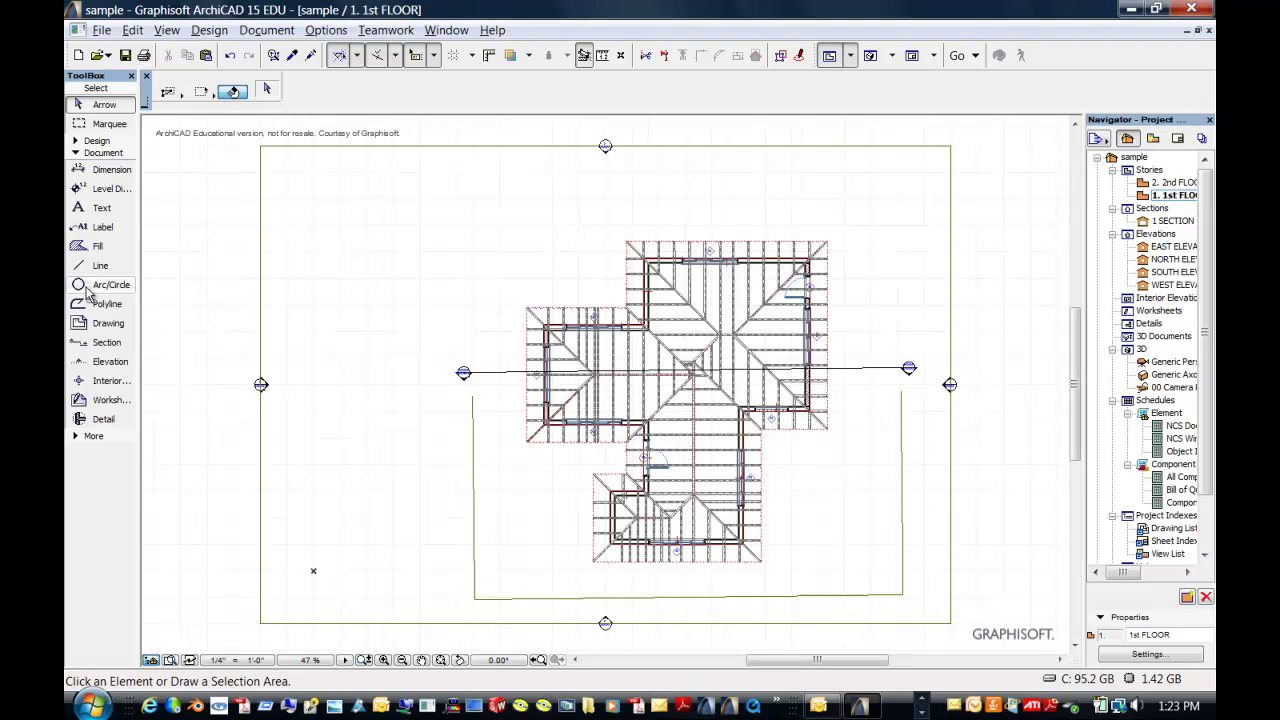
{"action": "left_click", "coordinate": [82, 142]}
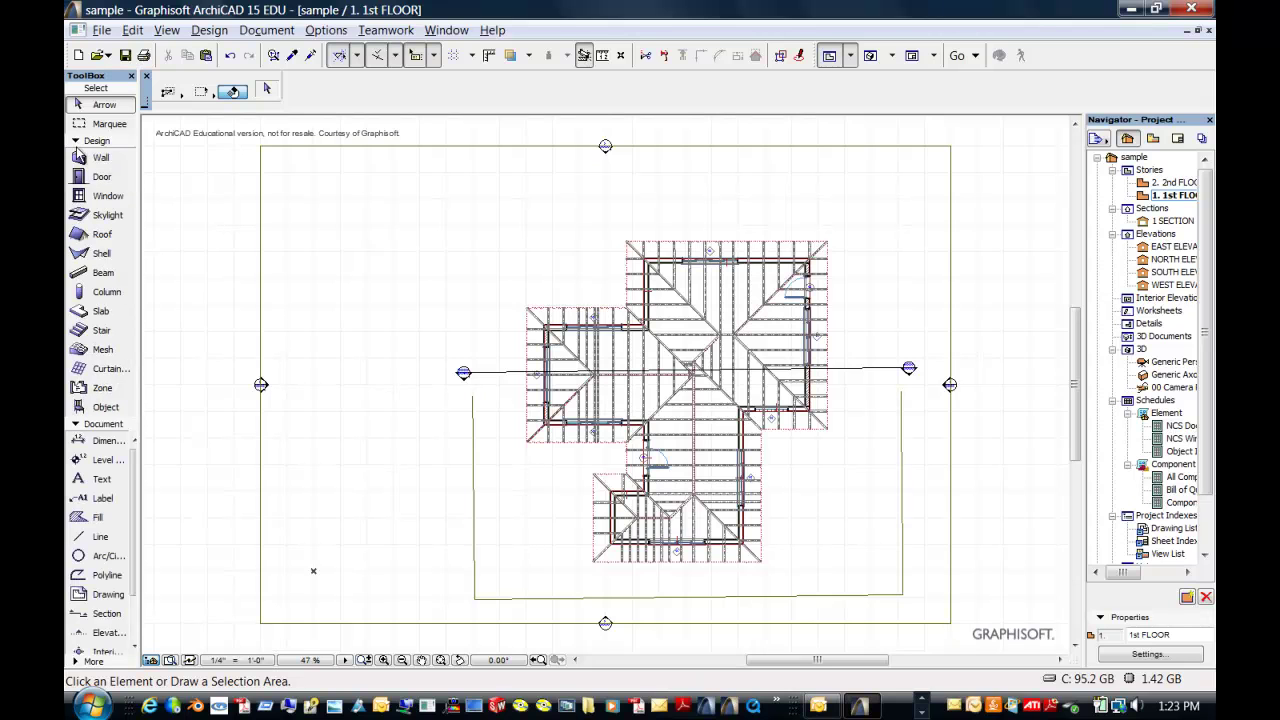
{"action": "left_click", "coordinate": [90, 350]}
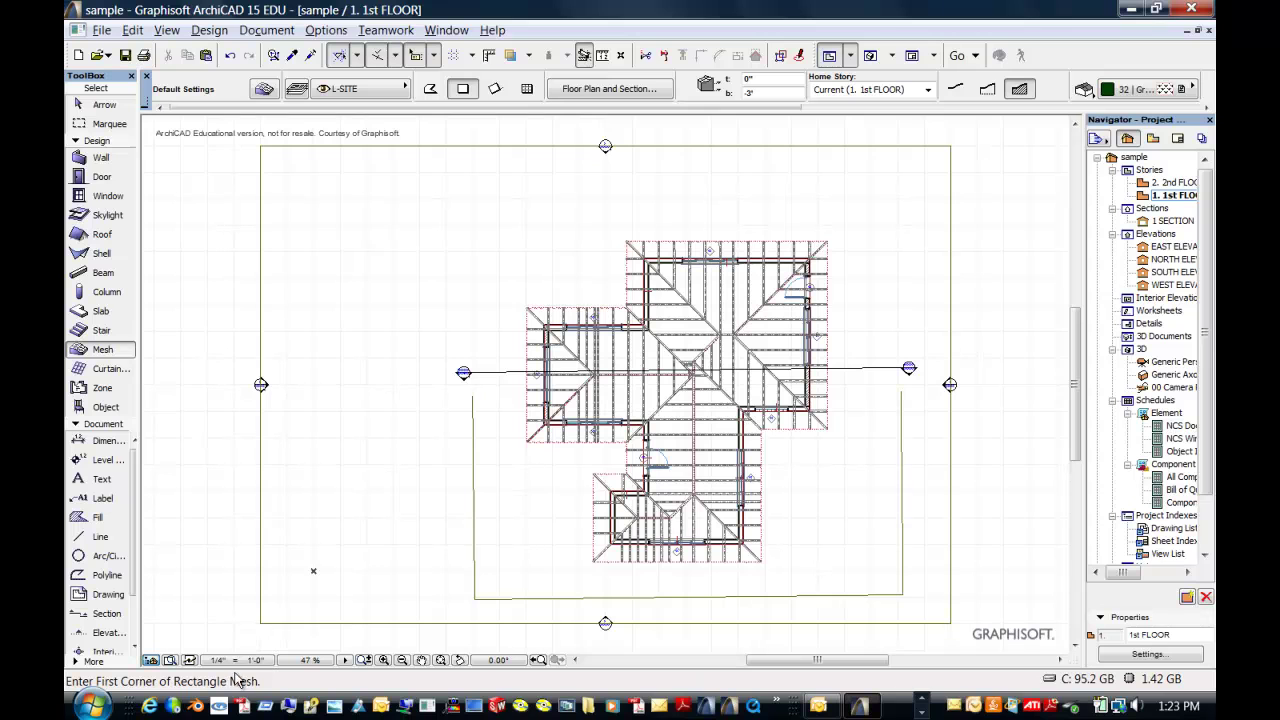
{"action": "left_click", "coordinate": [225, 640]}
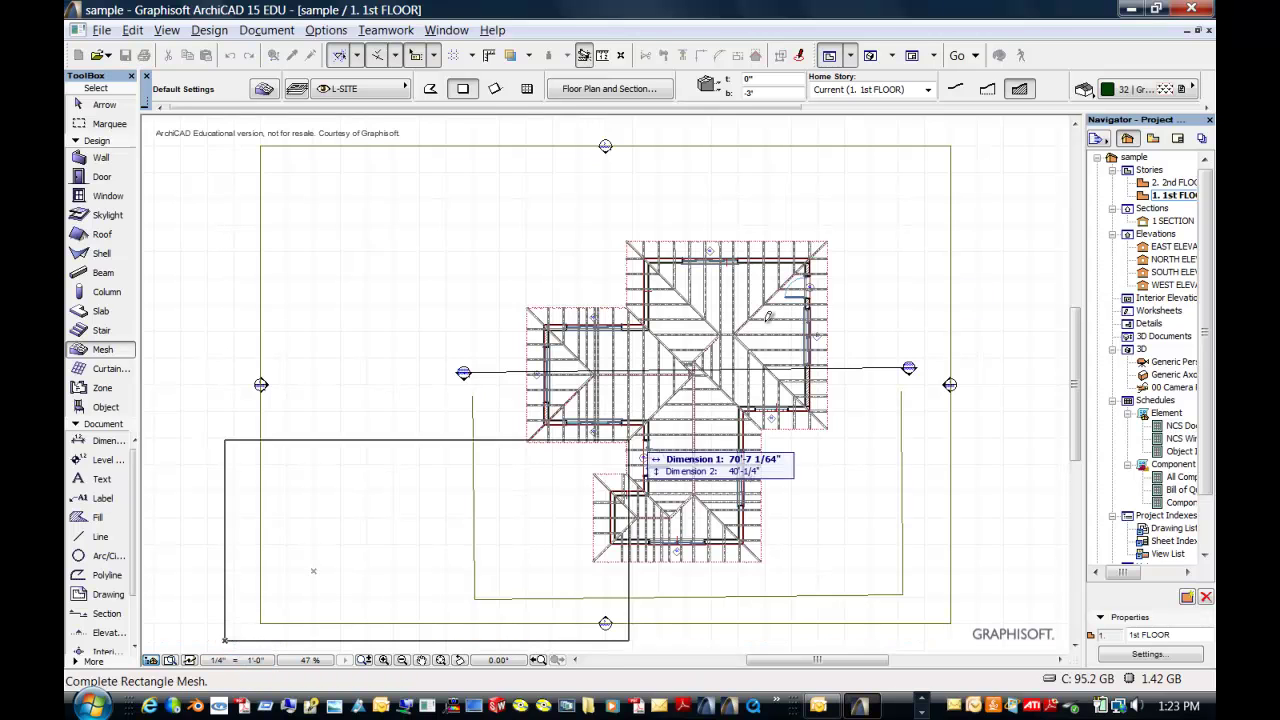
{"action": "left_click", "coordinate": [995, 125]}
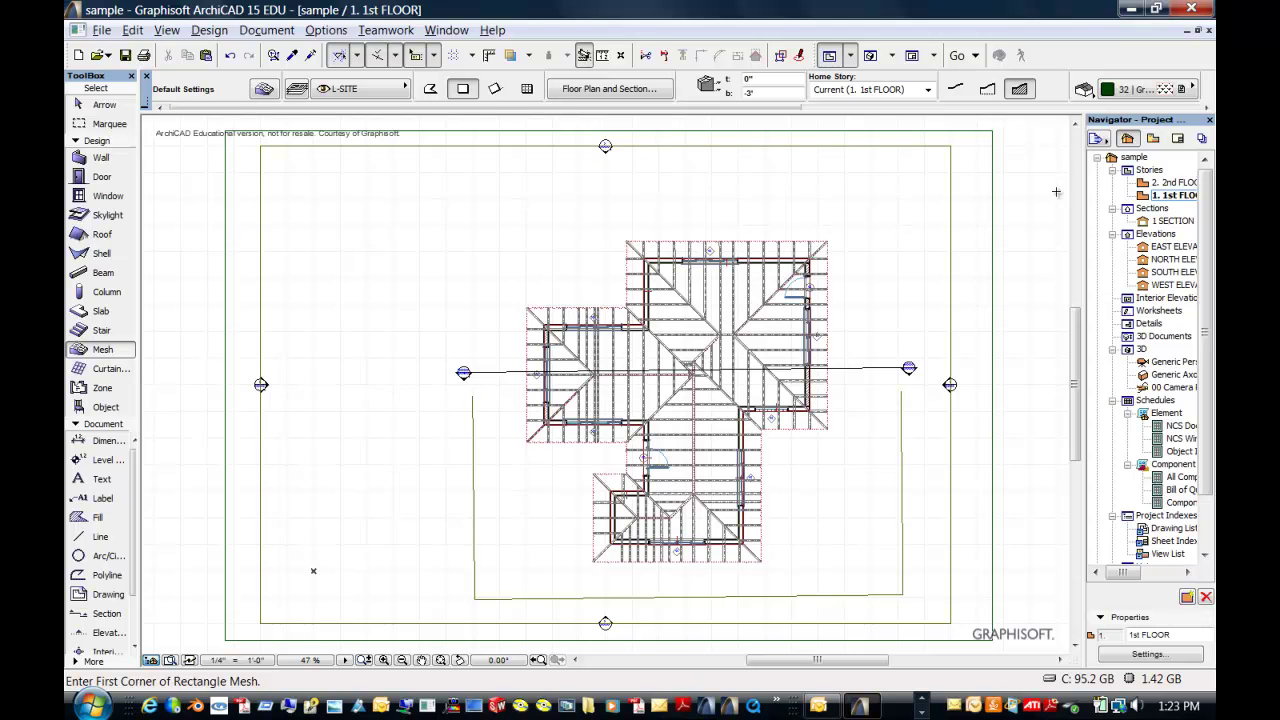
{"action": "double_click", "coordinate": [1137, 248]}
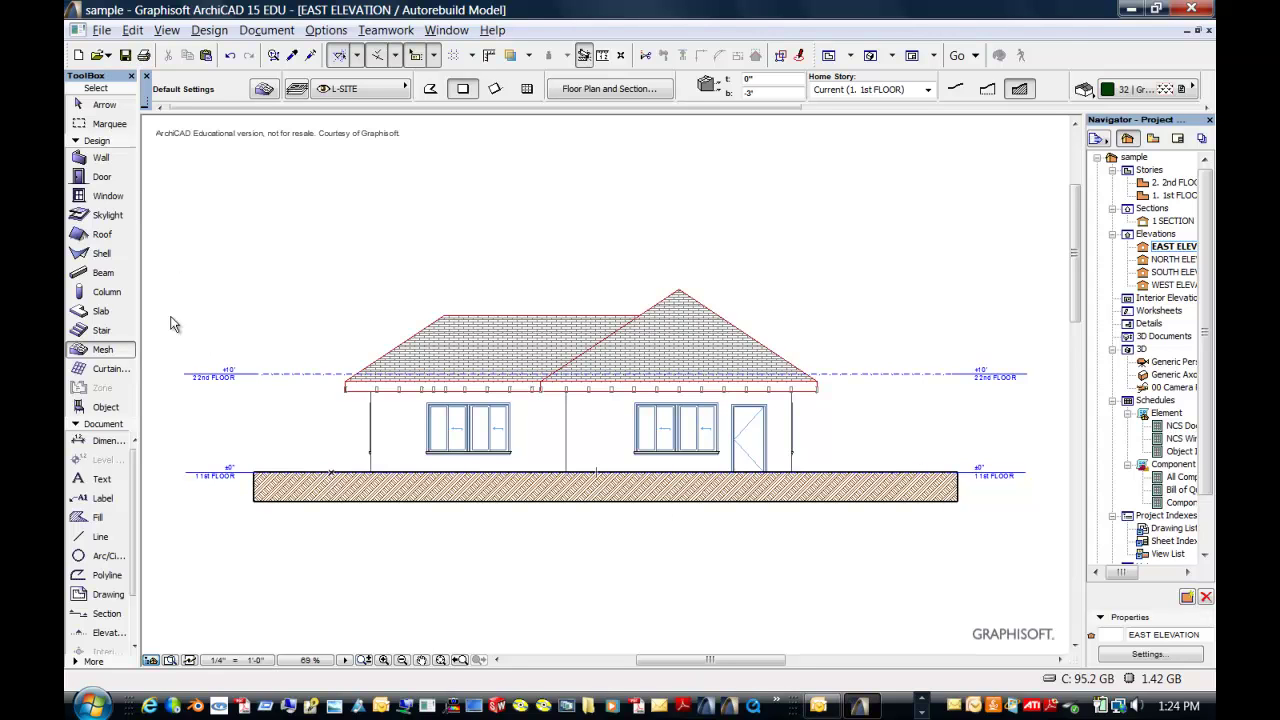
Drag the hatched ground mesh vertically in the East Elevation so its top meets the wall base
{"action": "left_click", "coordinate": [88, 106]}
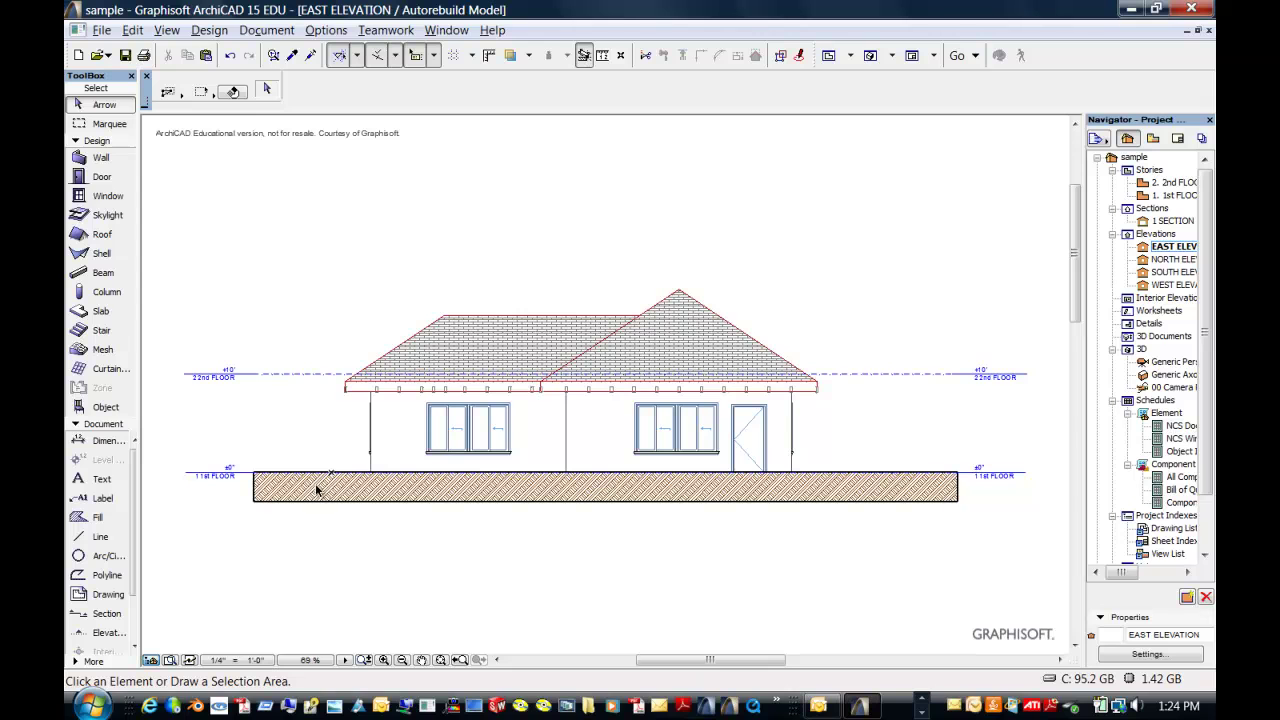
{"action": "left_click", "coordinate": [233, 91]}
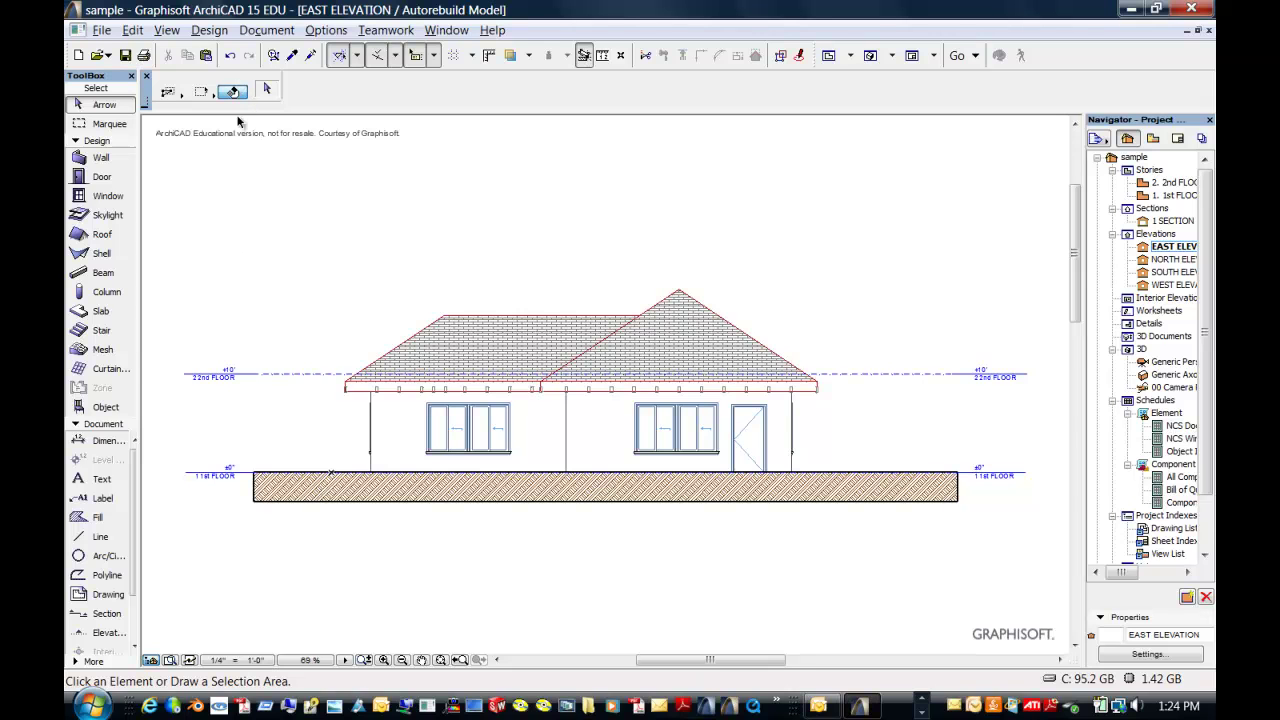
{"action": "left_click", "coordinate": [363, 487]}
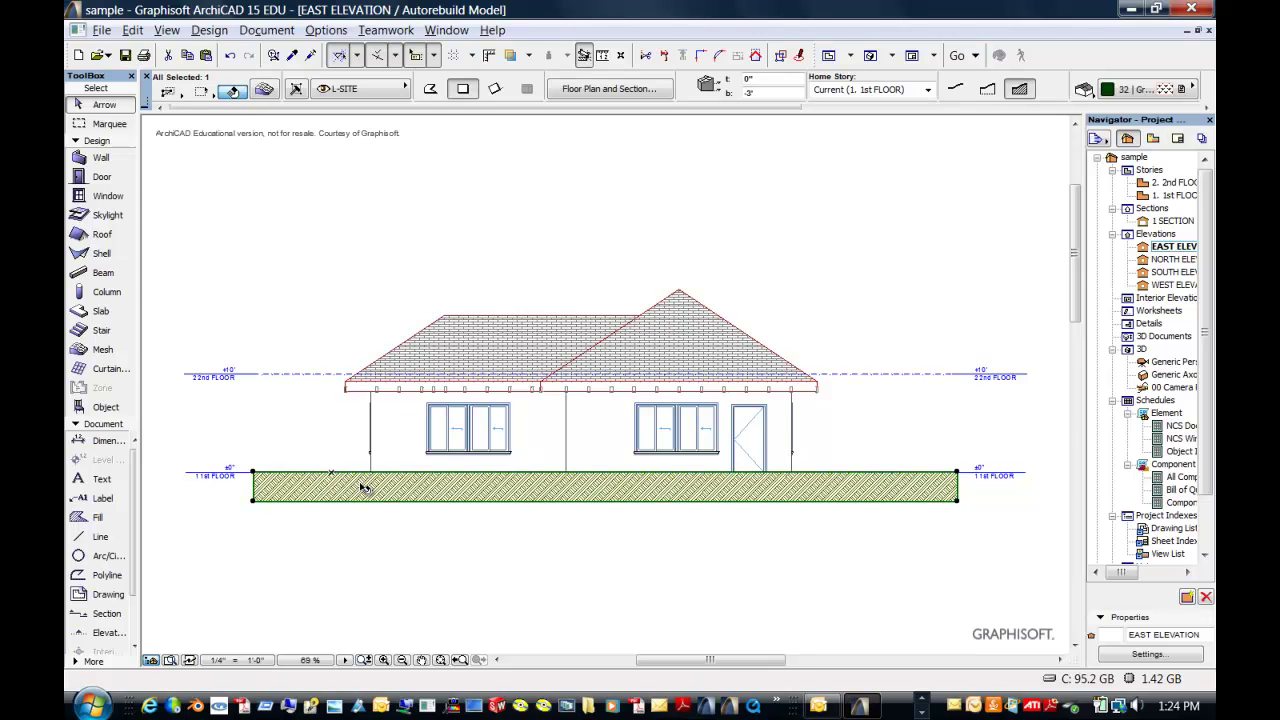
{"action": "left_click", "coordinate": [253, 475]}
{"action": "left_click", "coordinate": [280, 408]}
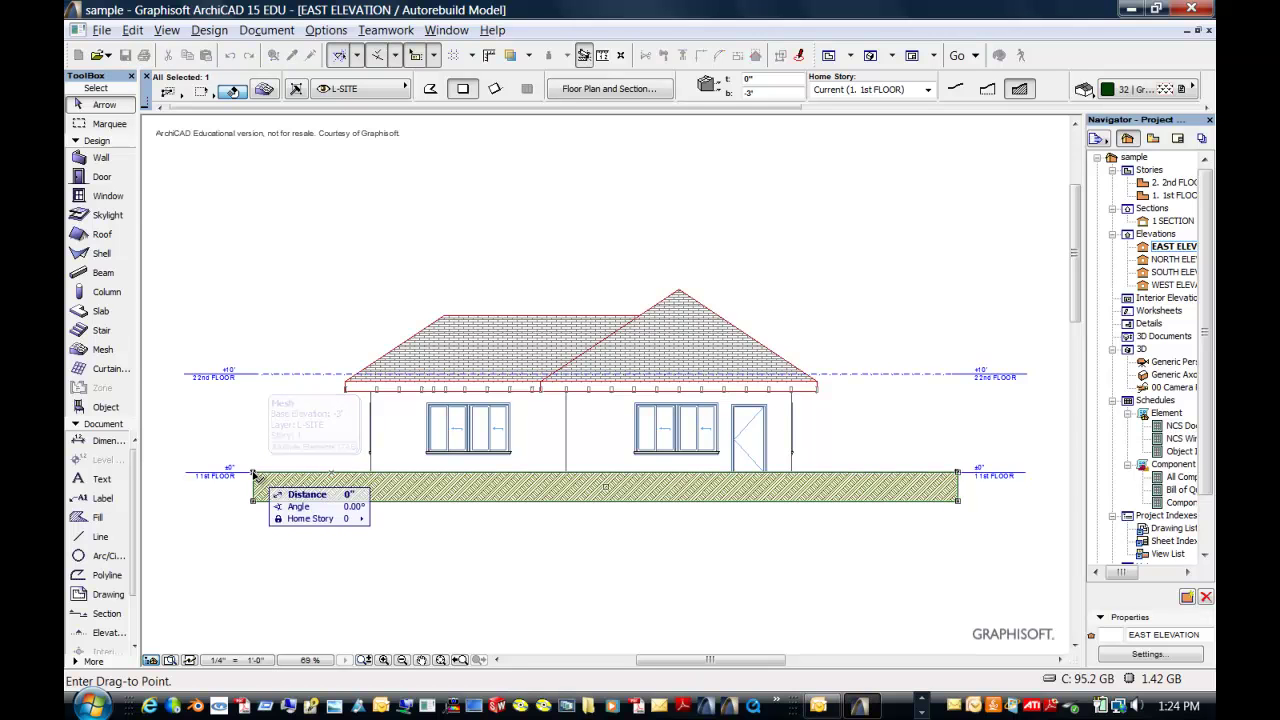
{"action": "left_click", "coordinate": [254, 486]}
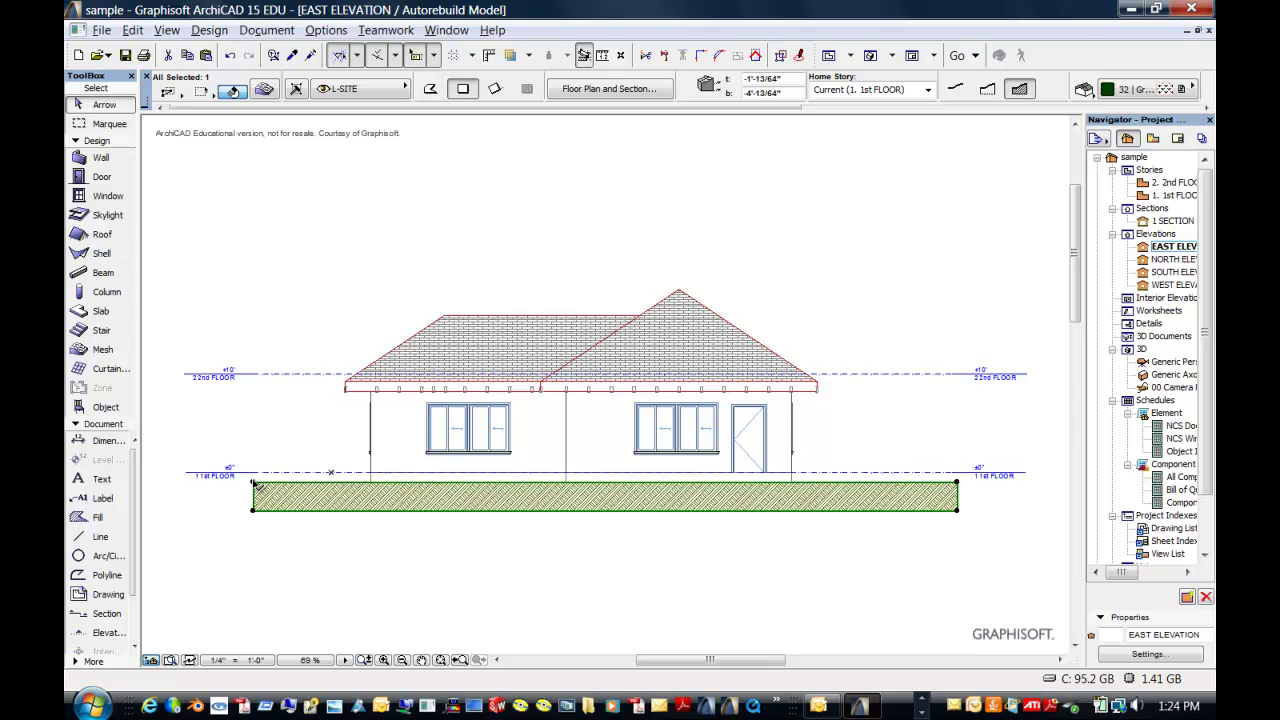
{"action": "left_click", "coordinate": [253, 483]}
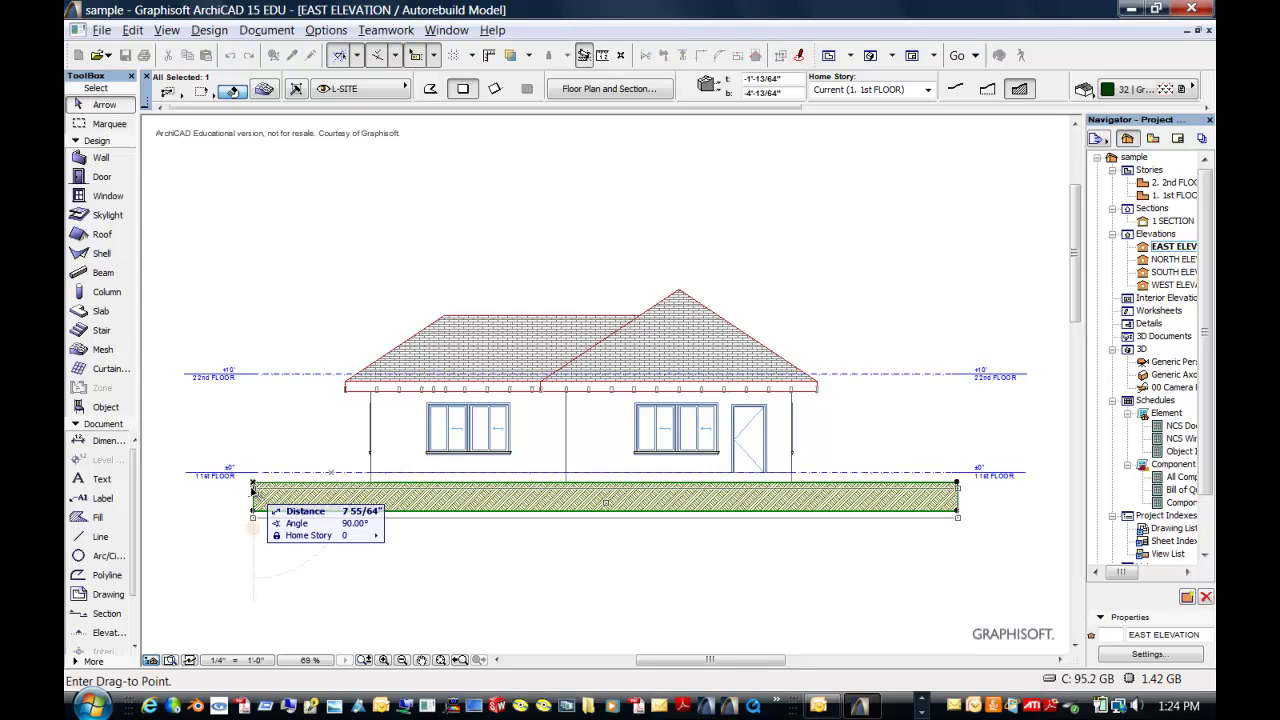
{"action": "left_click", "coordinate": [253, 527]}
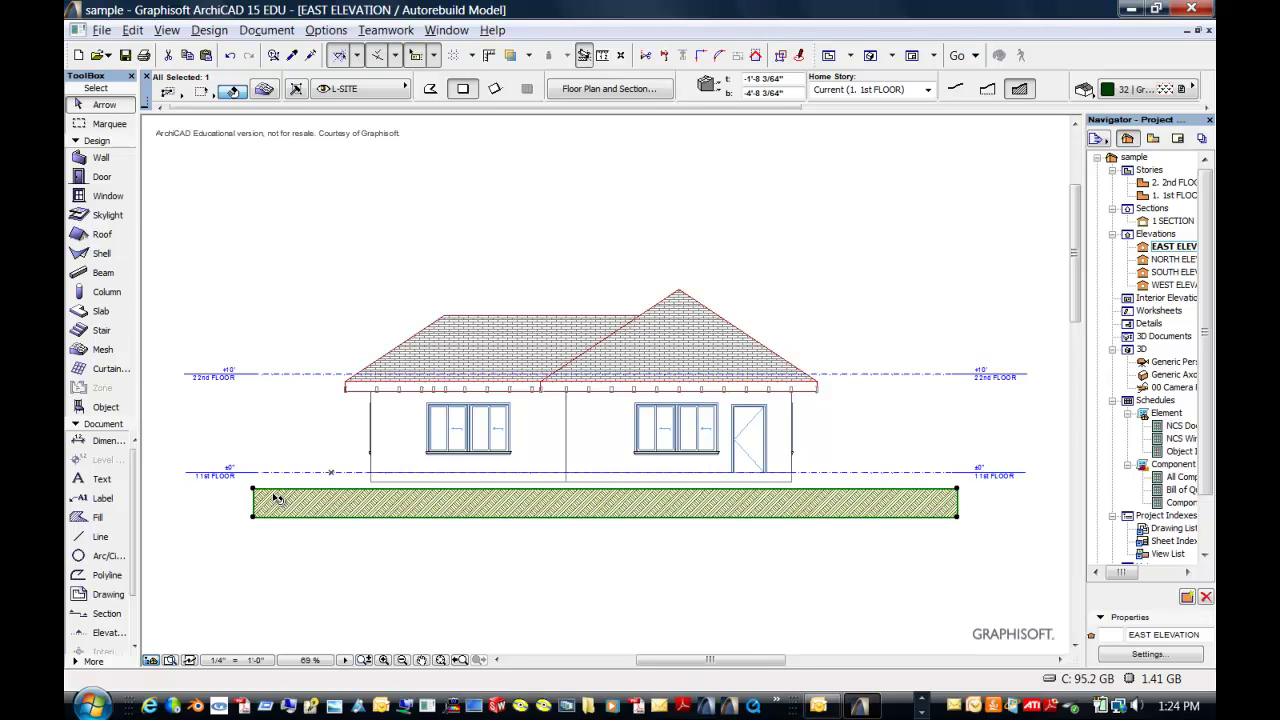
{"action": "left_click", "coordinate": [253, 490]}
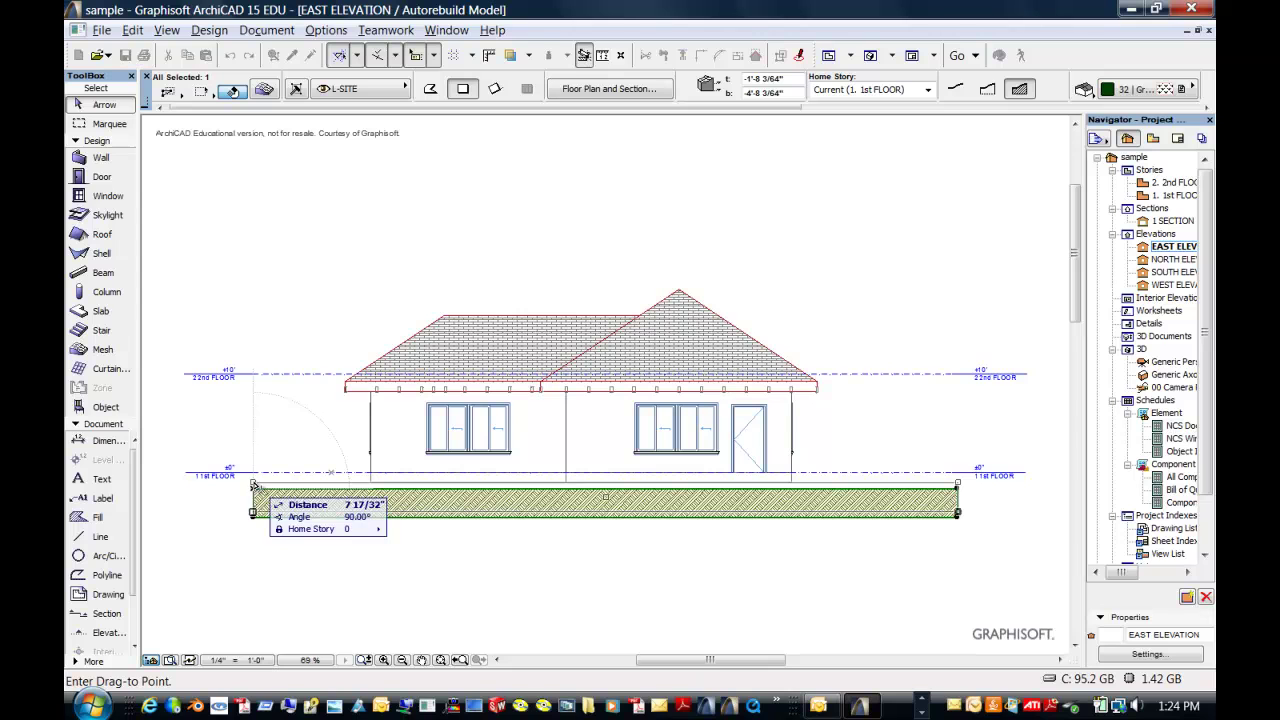
{"action": "left_click", "coordinate": [253, 484]}
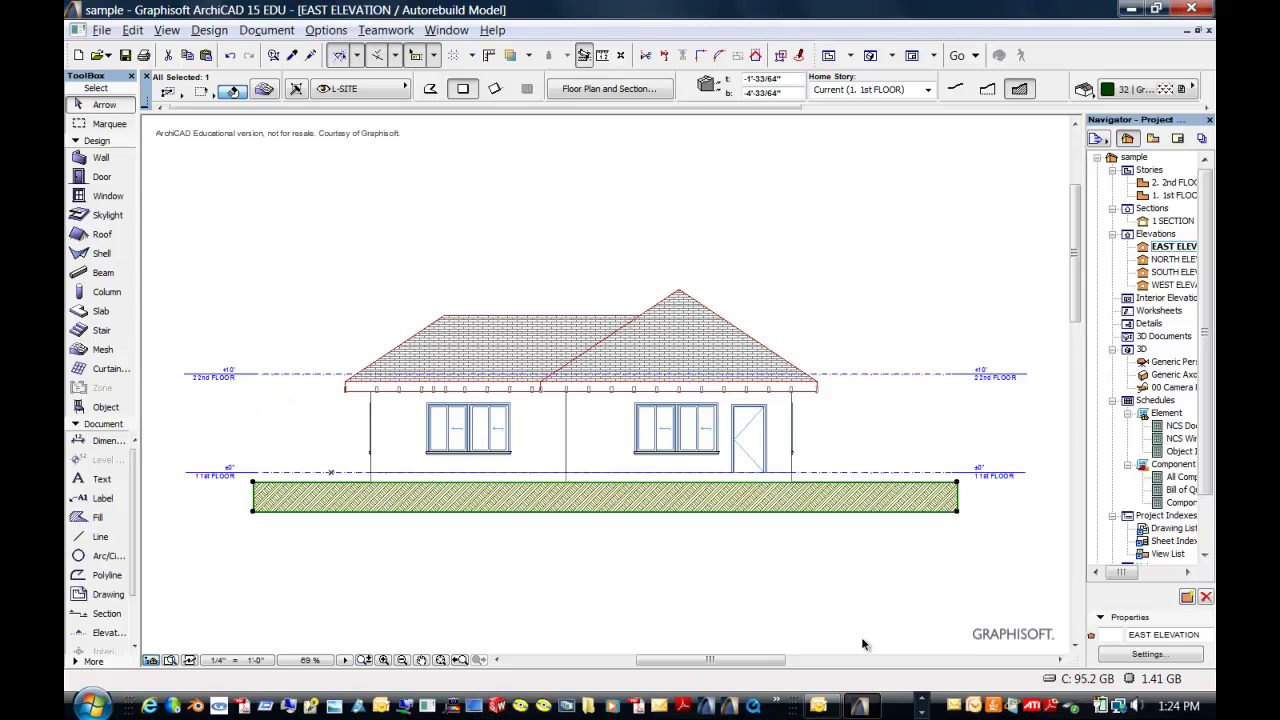
Switch to the 1 SECTION drawing from the Navigator's Sections list
{"action": "double_click", "coordinate": [1148, 223]}
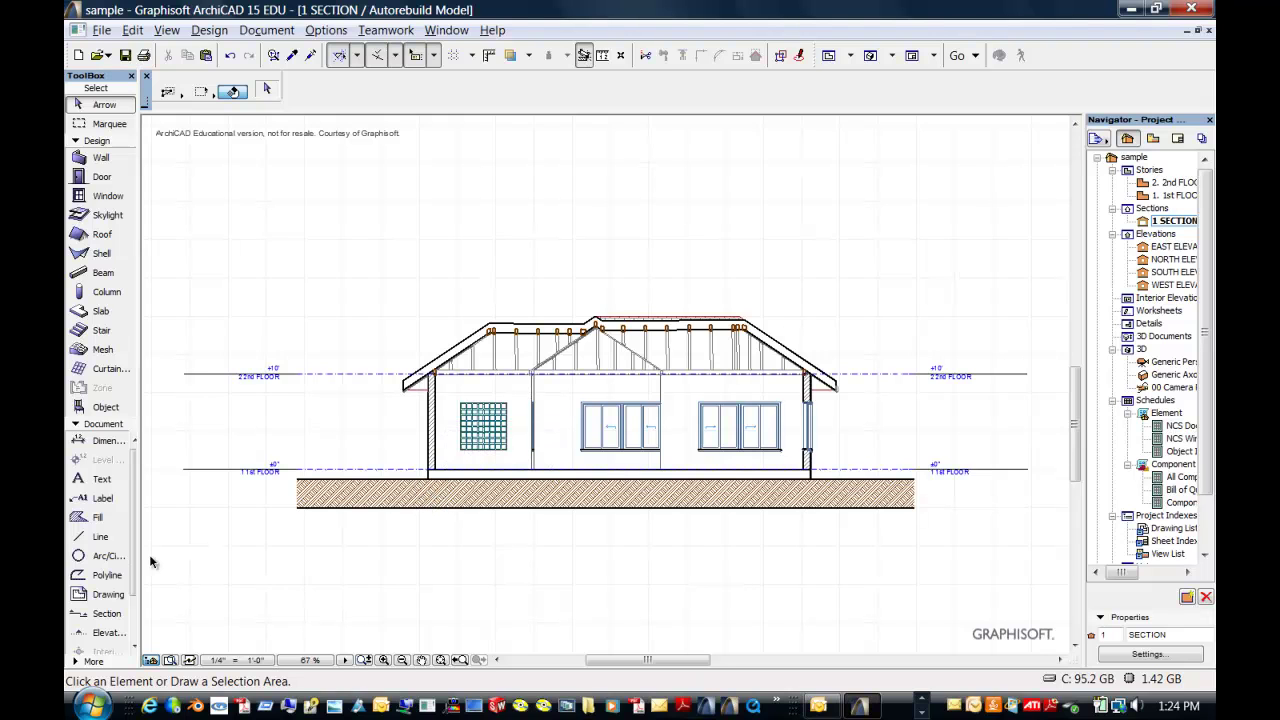
Set the Line tool to the Drafting Line category with the stone line pattern
{"action": "left_click", "coordinate": [101, 538]}
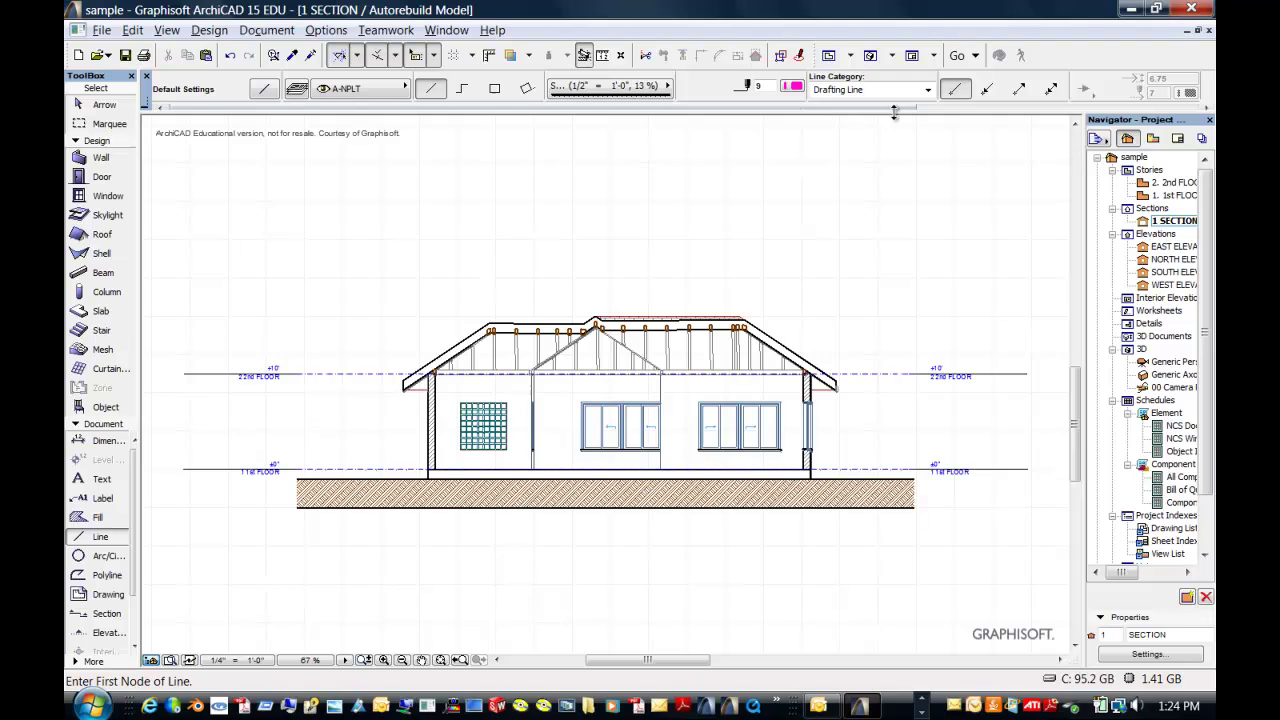
{"action": "left_click", "coordinate": [928, 90]}
{"action": "left_click", "coordinate": [930, 92]}
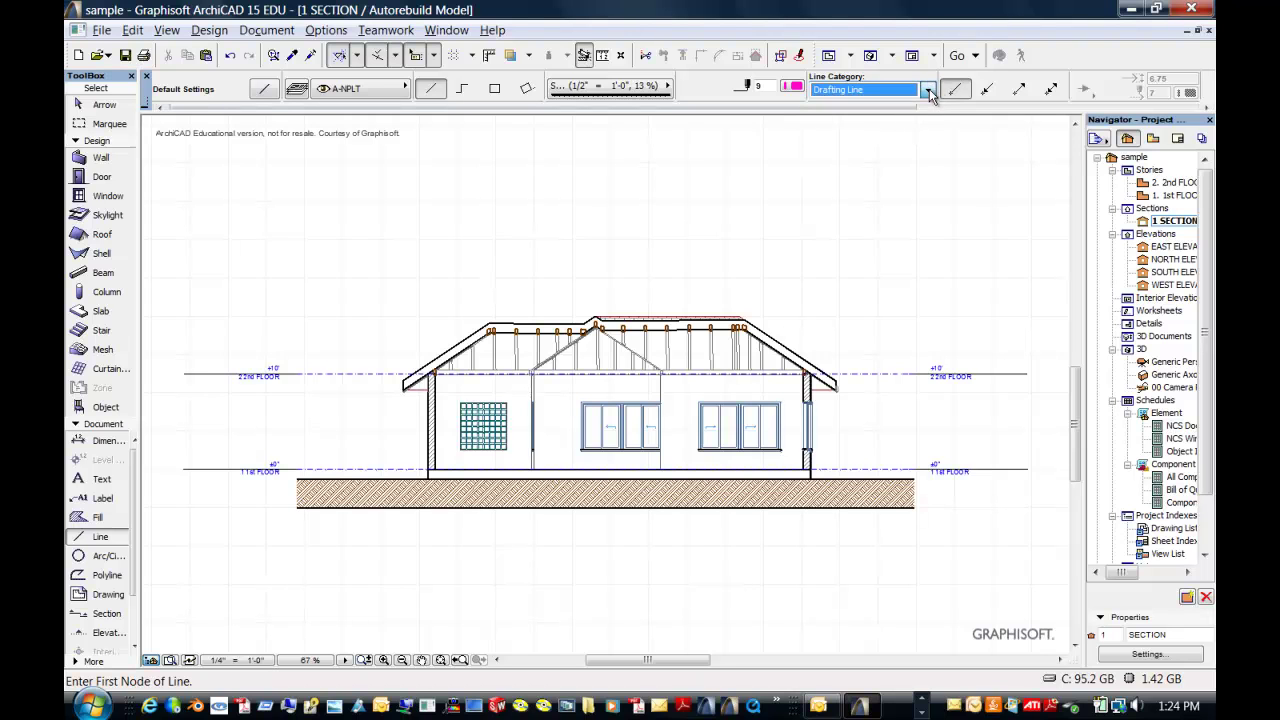
{"action": "left_click", "coordinate": [669, 87]}
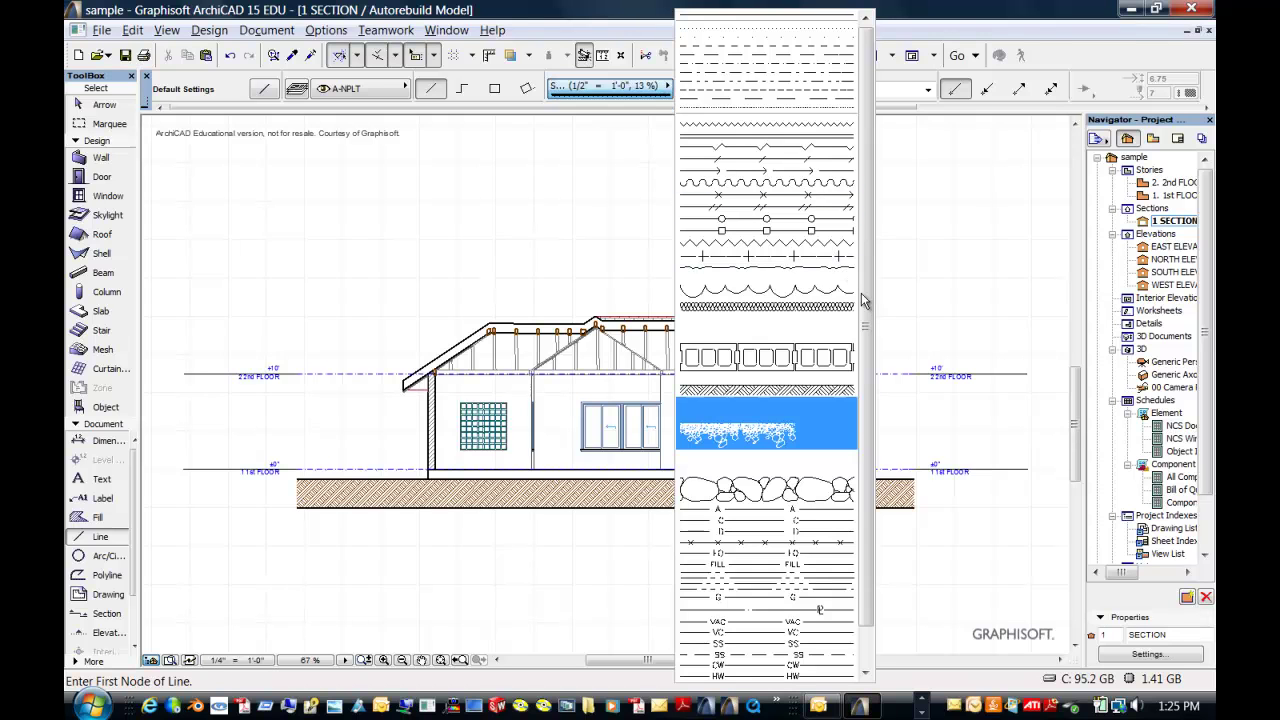
{"action": "scroll", "coordinate": [869, 440], "scroll_direction": "down", "scroll_amount": 1}
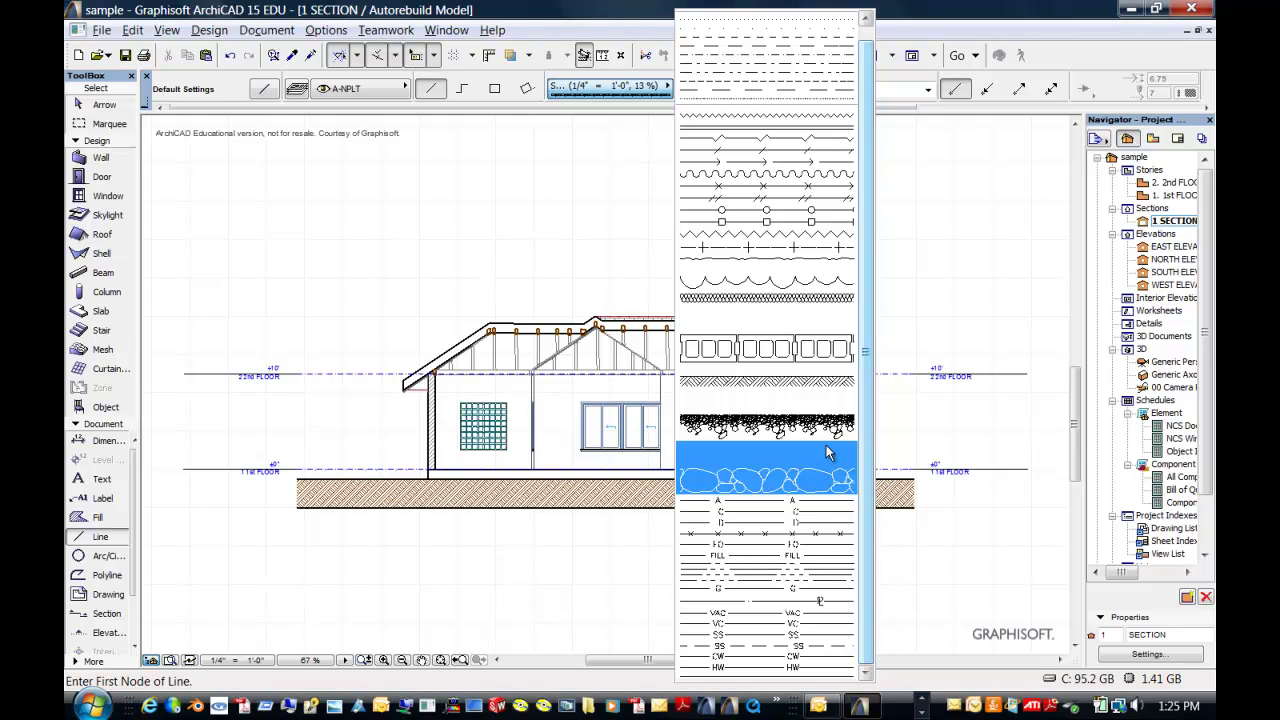
{"action": "left_click", "coordinate": [828, 483]}
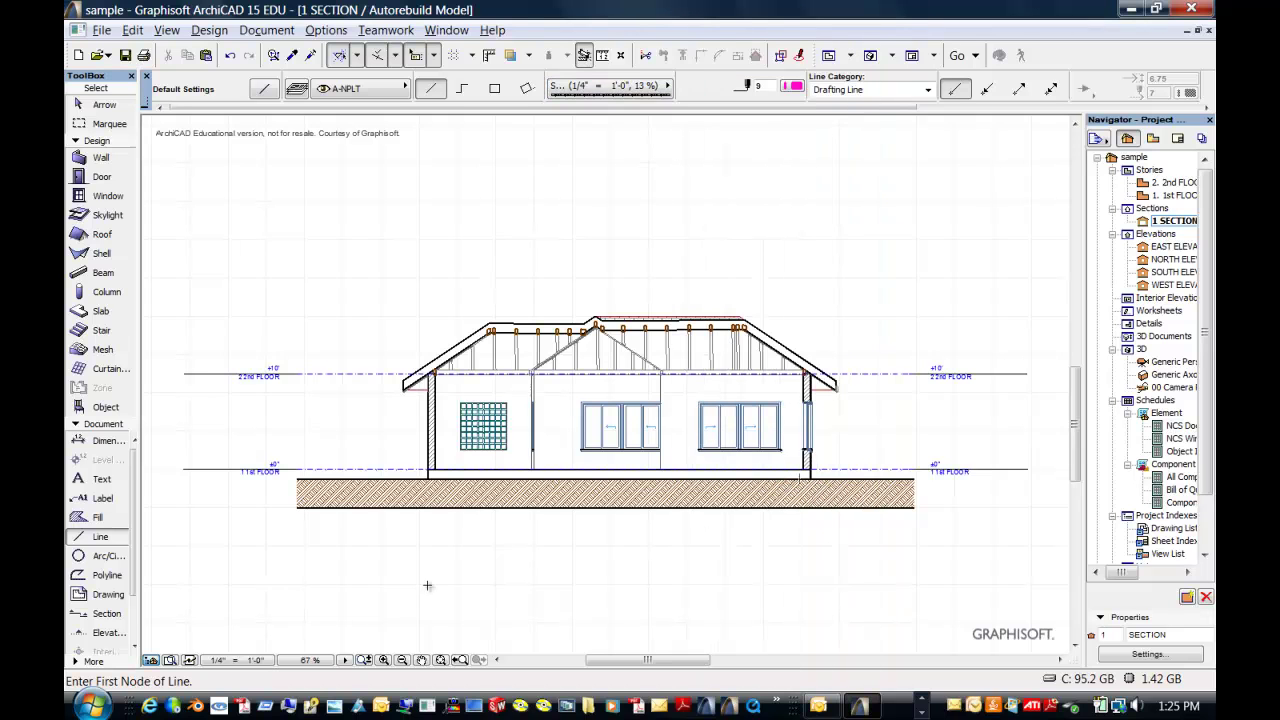
Draw a stone-pattern line from the ground hatch's lower-left corner to its lower-right corner
{"action": "left_click", "coordinate": [296, 507]}
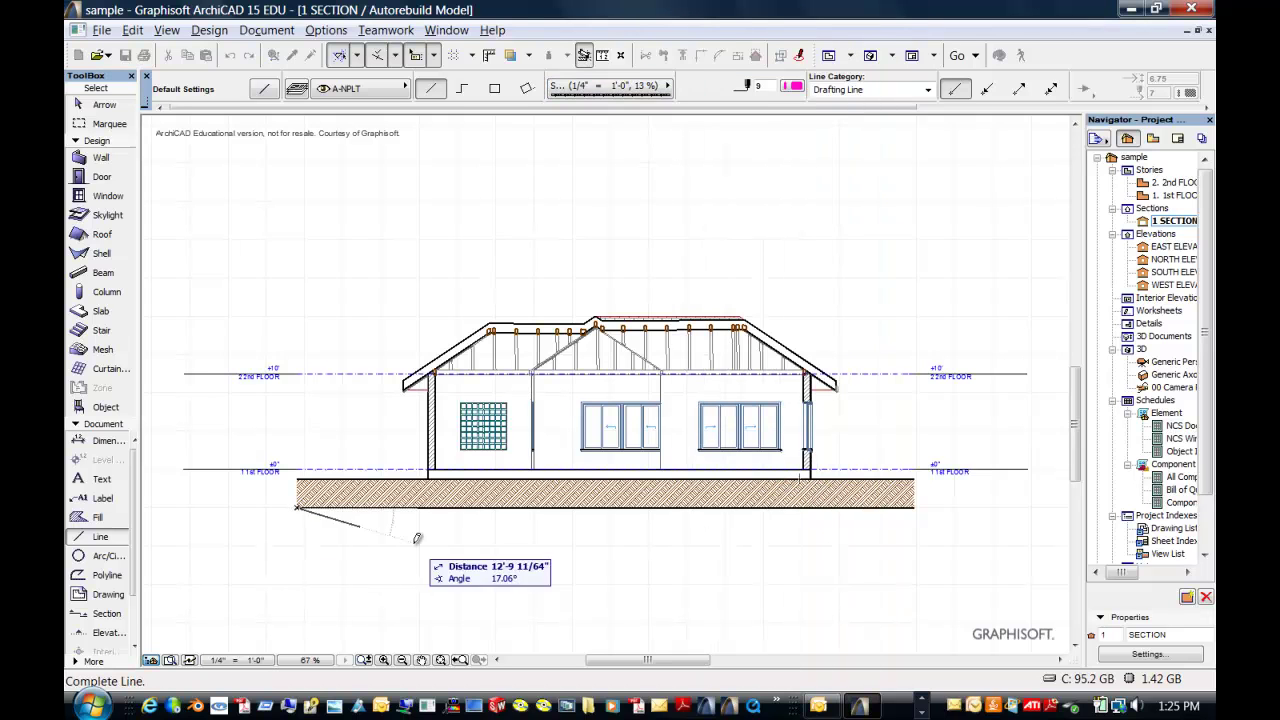
{"action": "left_click", "coordinate": [912, 507]}
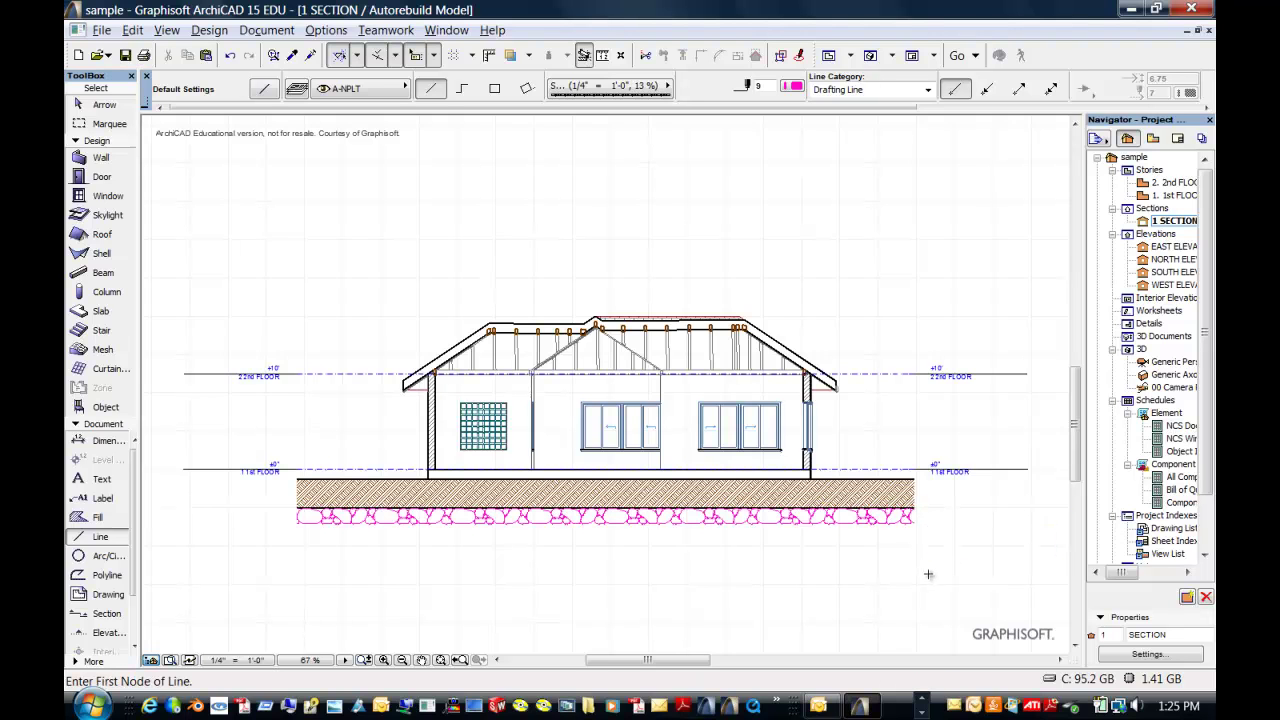